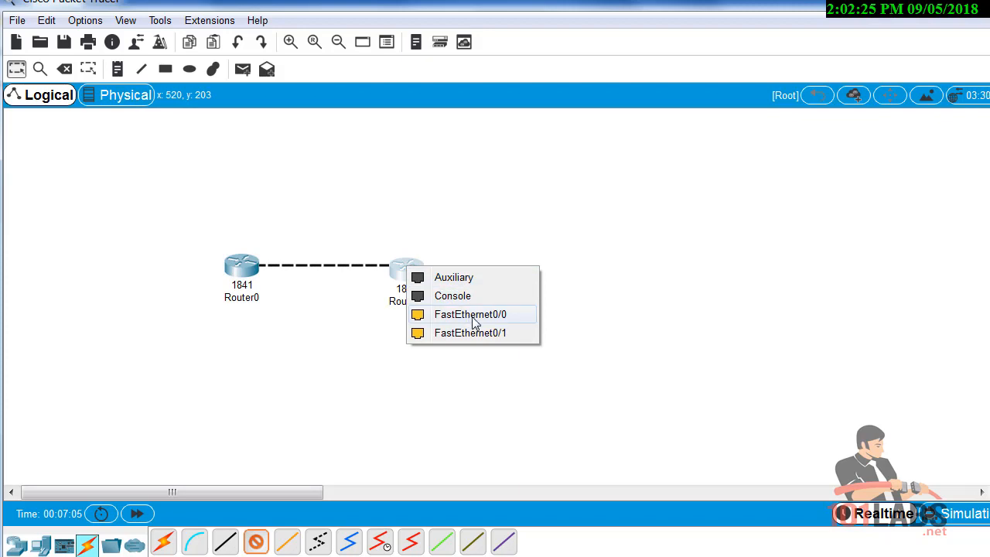
# Step: Complete the crossover link on Router1's FastEthernet0/0 port and open Router0's command line in an enlarged window
pyautogui.click(472, 315)
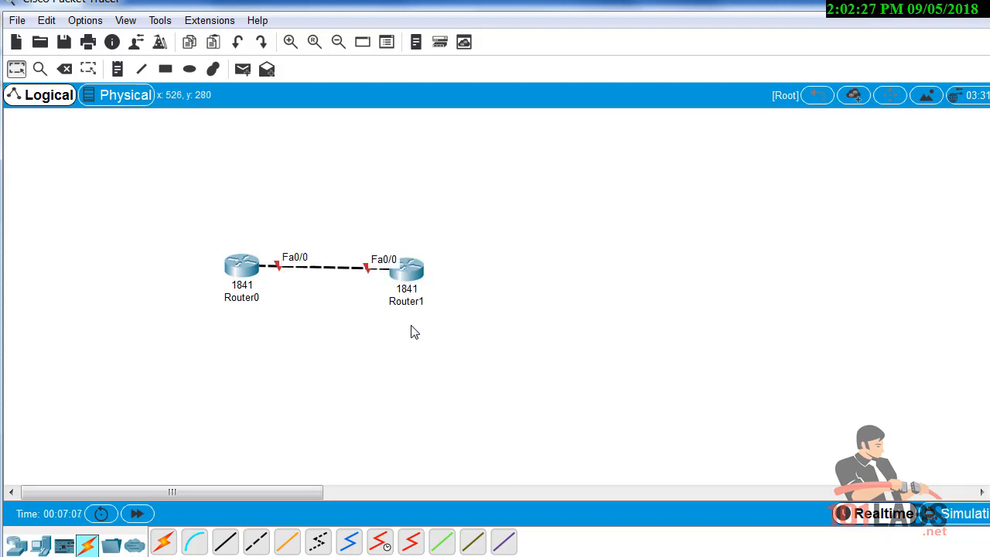
pyautogui.click(232, 267)
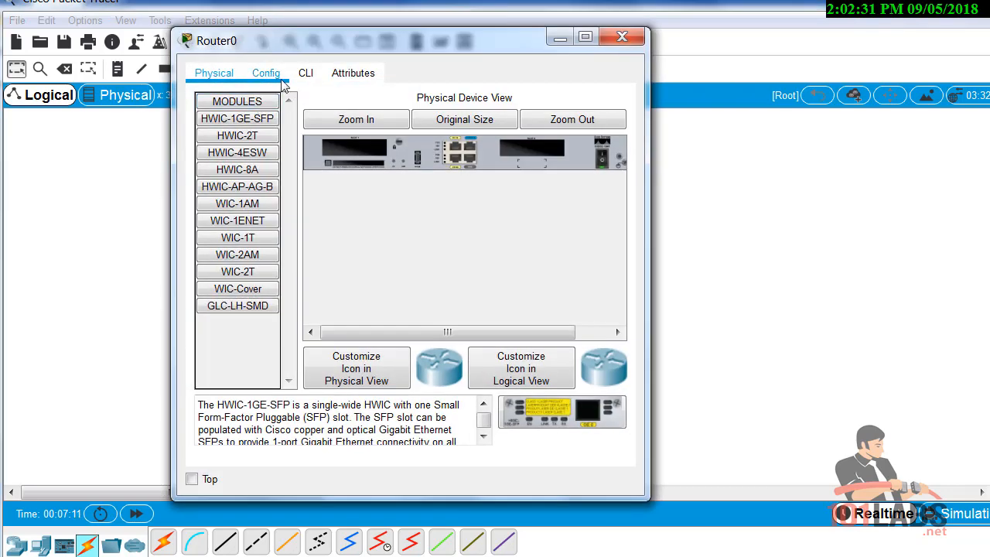
pyautogui.click(305, 73)
pyautogui.moveTo(297, 37); pyautogui.dragTo(116, 0)
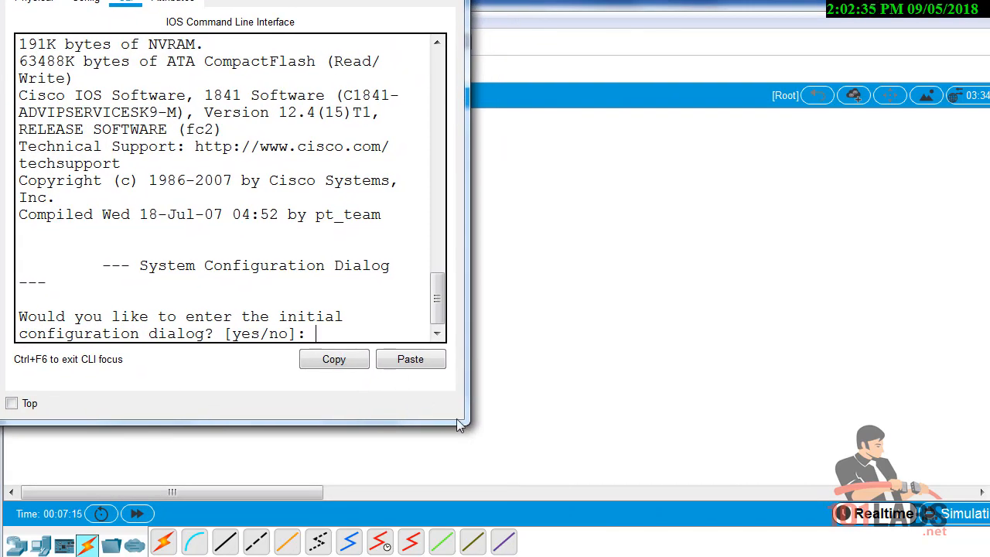
pyautogui.moveTo(456, 419); pyautogui.dragTo(980, 556)
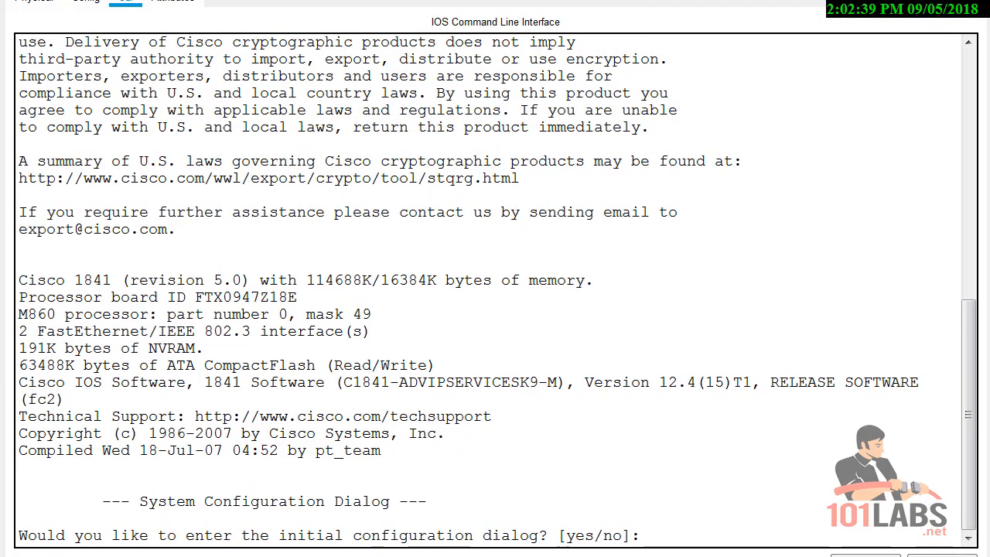
# Step: Return to the topology and open Router1's command line in an enlarged window
pyautogui.hotkey('alt', 'Tab')
pyautogui.click(403, 274)
pyautogui.click(313, 72)
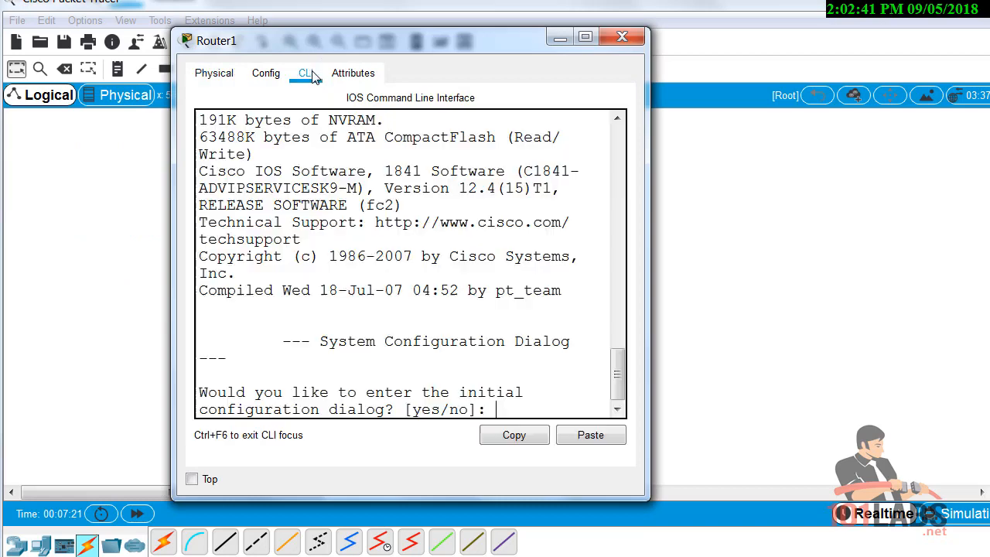
pyautogui.moveTo(315, 34); pyautogui.dragTo(138, 0)
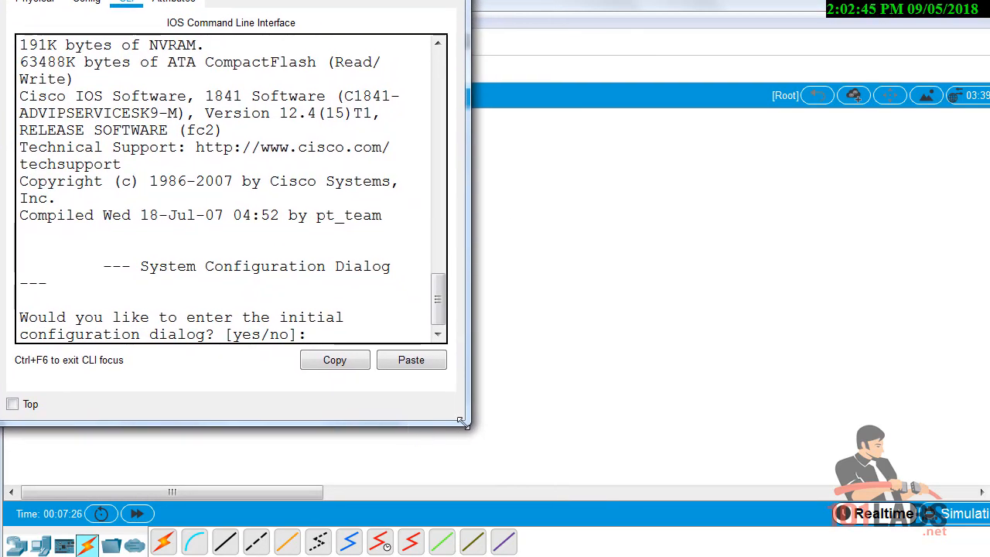
pyautogui.moveTo(462, 421); pyautogui.dragTo(984, 556)
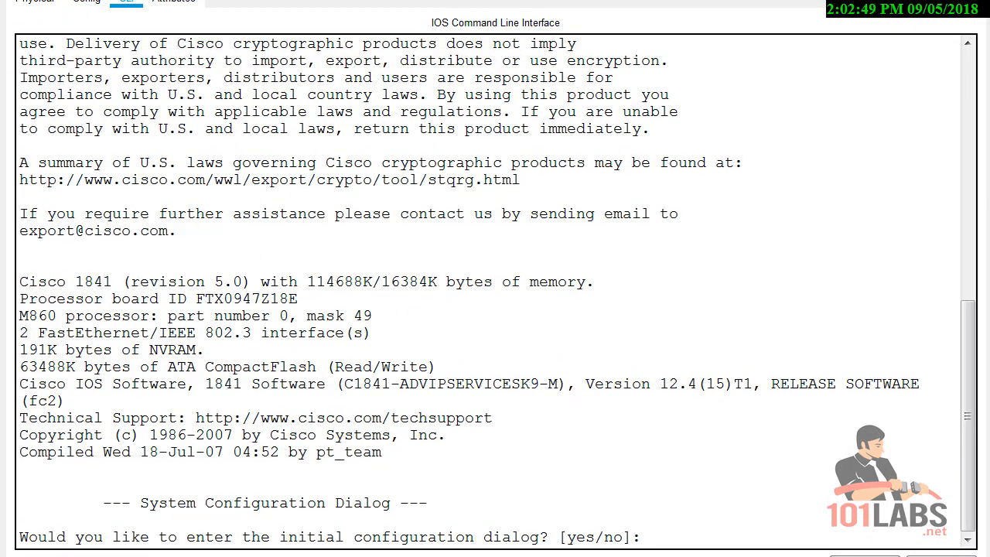
# Step: Switch to Router0's console and decline the initial configuration dialog to reach the Router prompt
pyautogui.press('Return')
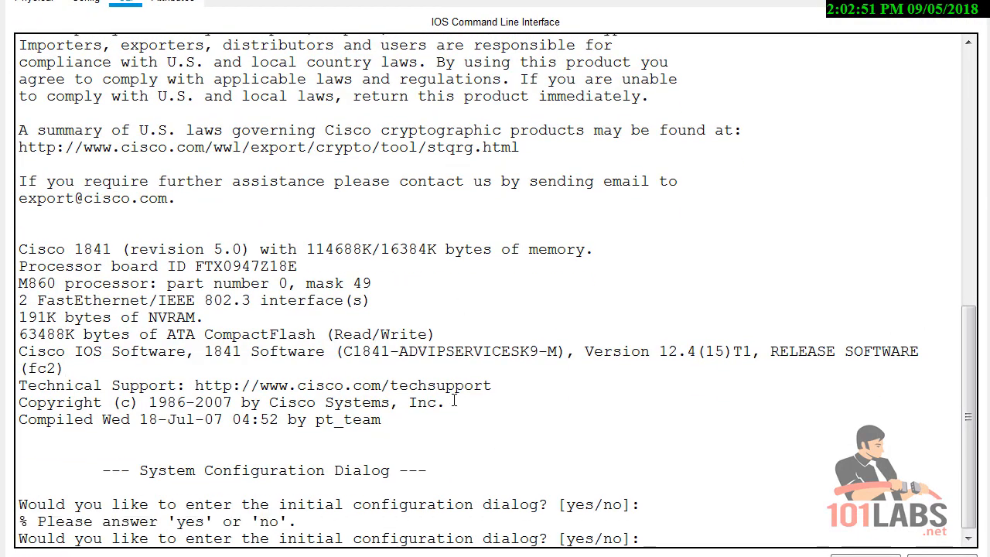
pyautogui.write('no')
pyautogui.press('Return')
pyautogui.press('Return')
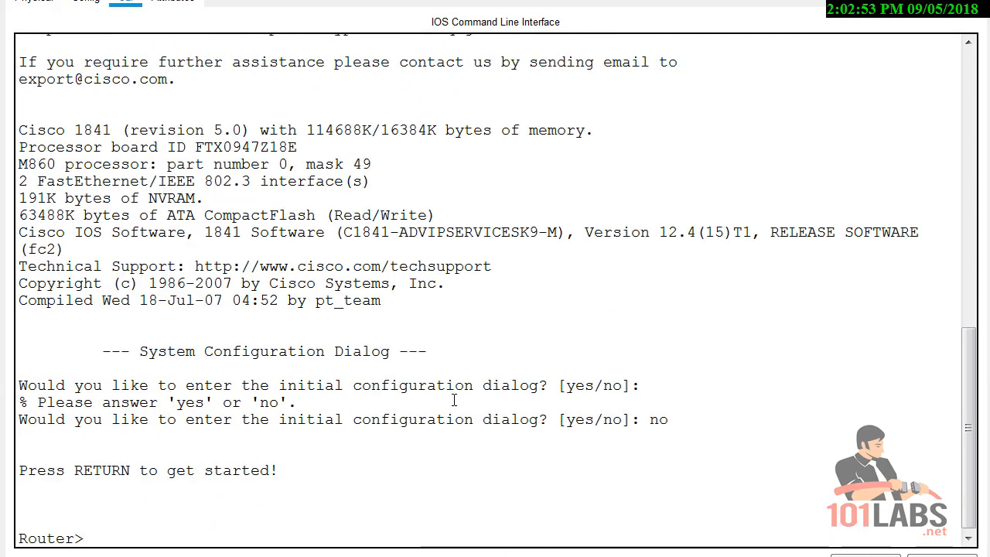
# Step: Enter privileged and global configuration mode on Router0 and set its hostname to R0
pyautogui.write('en')
pyautogui.press('Return')
pyautogui.write('conf t')
pyautogui.press('Return')
pyautogui.write('ho')
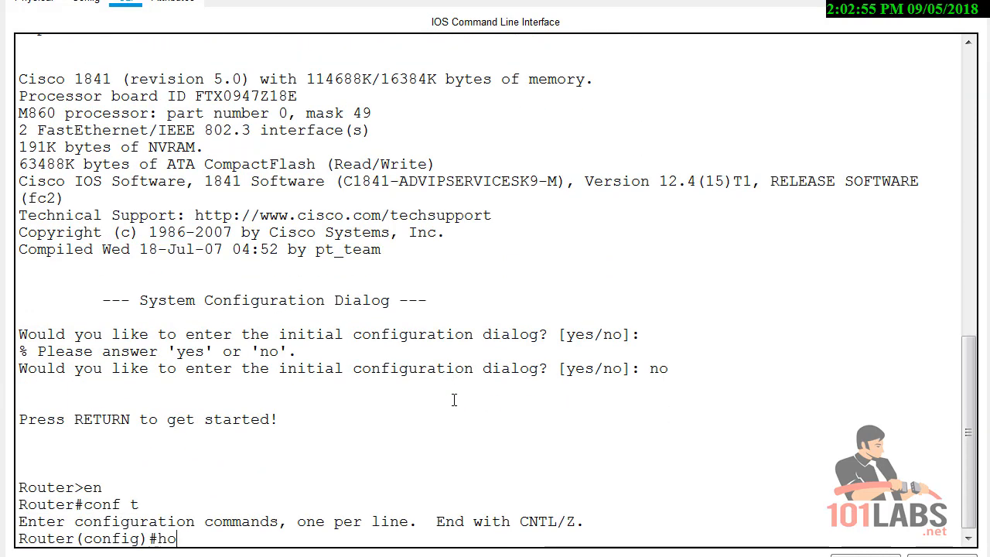
pyautogui.write('st R0')
pyautogui.press('Return')
# Step: Enable IPv6 routing on R0 with ipv6 unicast-routing
pyautogui.write('int')
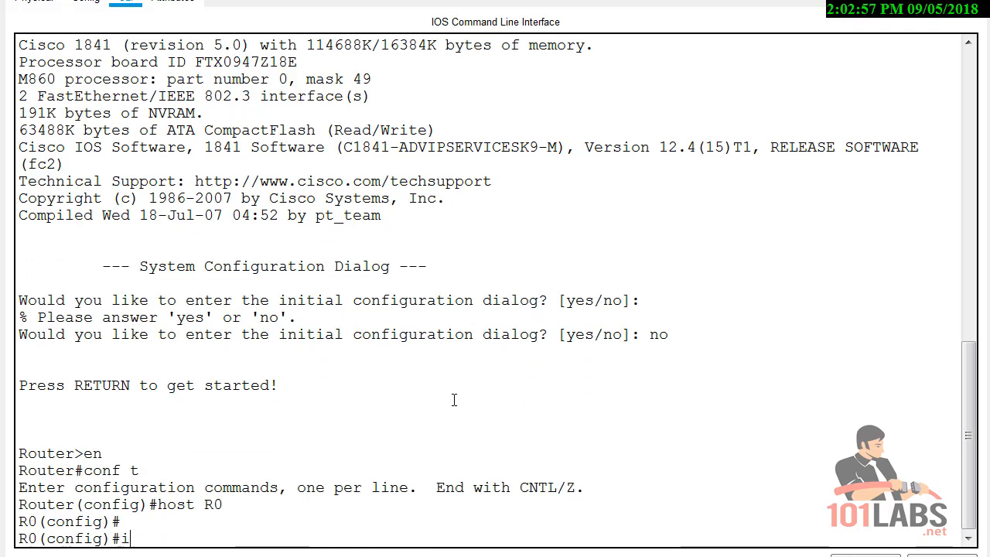
pyautogui.press('BackSpace')
pyautogui.press('BackSpace')
pyautogui.press('BackSpace')
pyautogui.write('ipv')
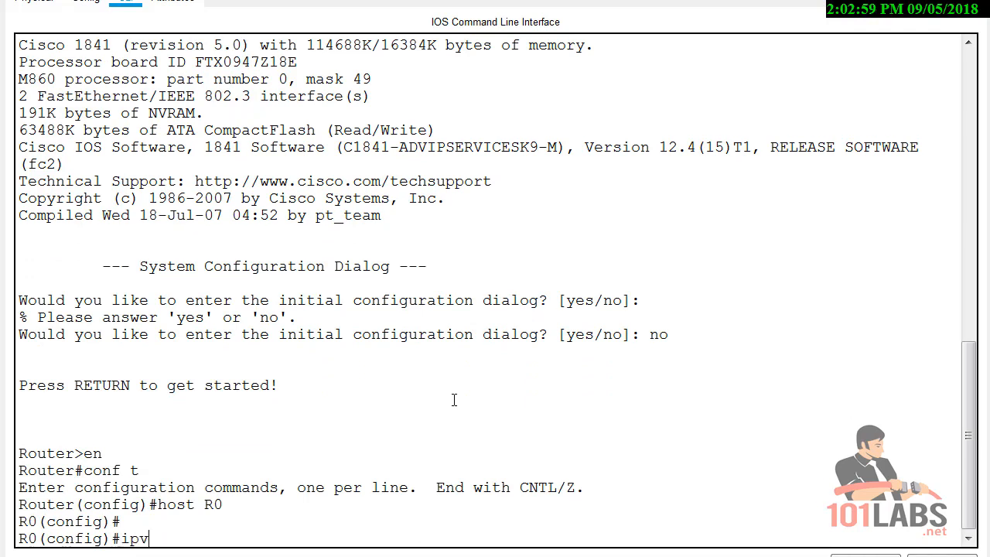
pyautogui.write('6 uni')
pyautogui.press('Tab')
pyautogui.press('Return')
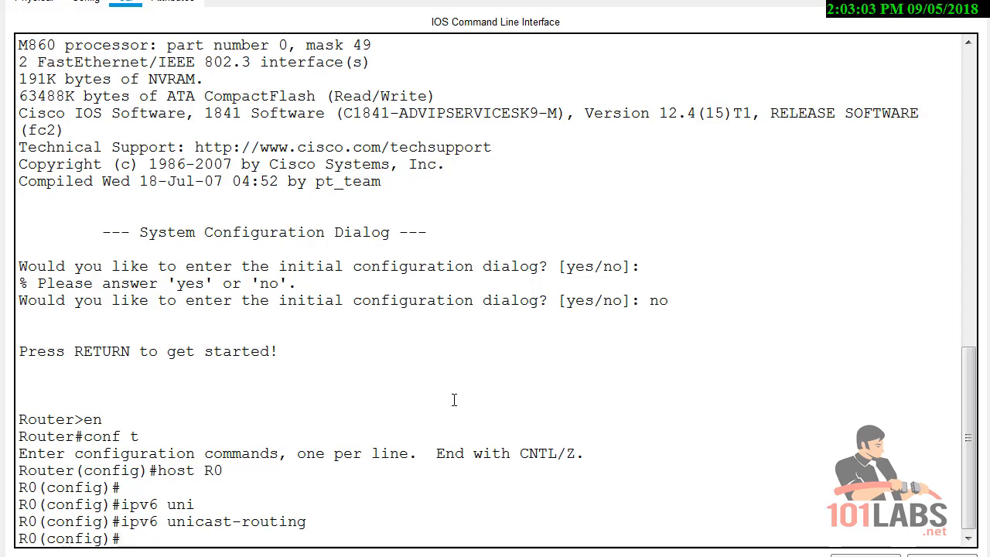
# Step: Assign IPv6 address 2001::1/64 to R0's interface f0/0, checking the lab topology document for the network, and enable the interface
pyautogui.write('int f0/0')
pyautogui.press('Return')
pyautogui.write('ipv6 add')
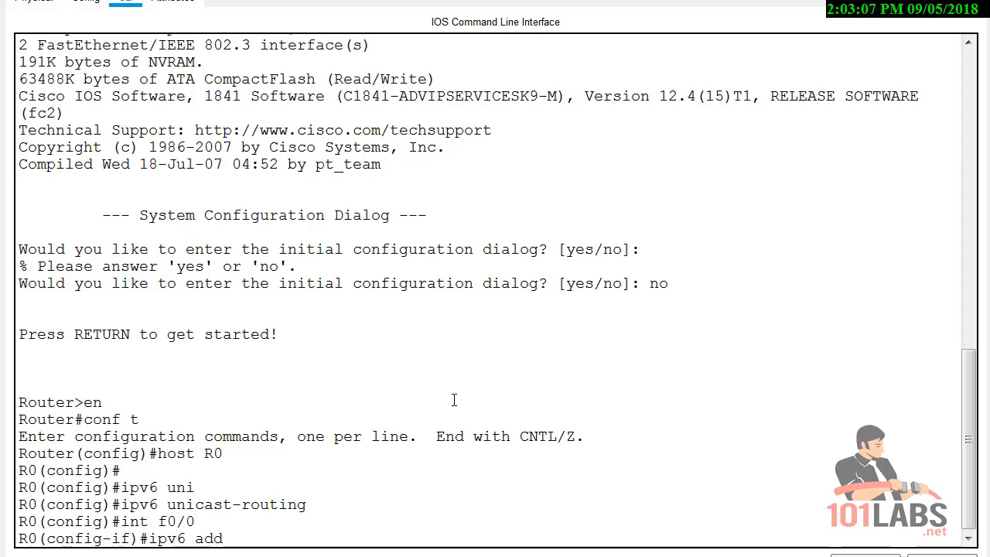
pyautogui.write('ress 2000')
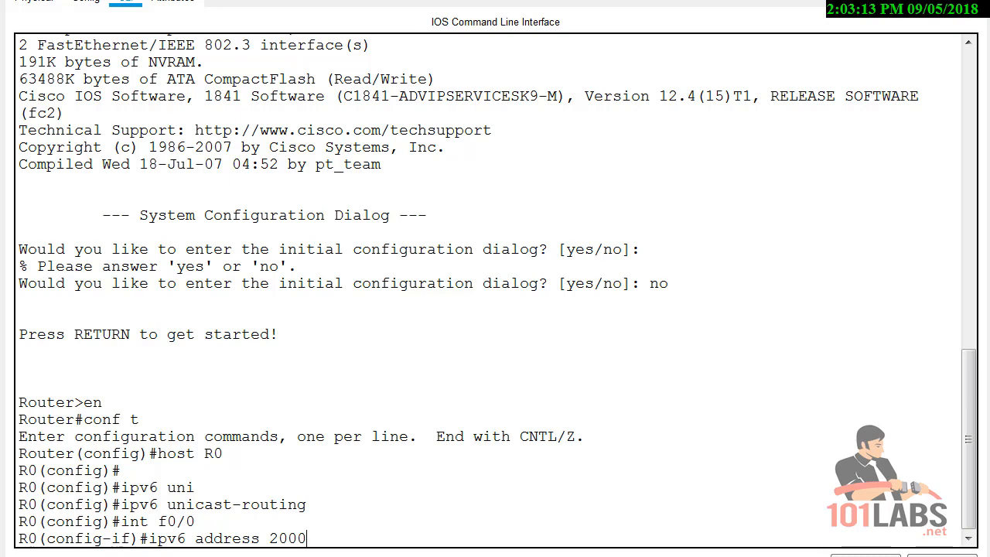
pyautogui.hotkey('alt', 'Tab')
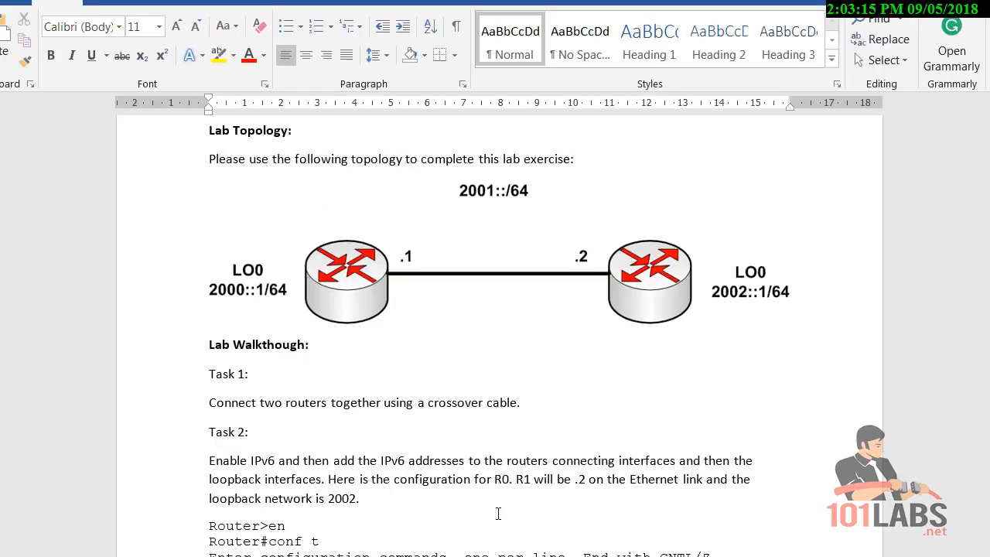
pyautogui.hotkey('alt', 'Tab')
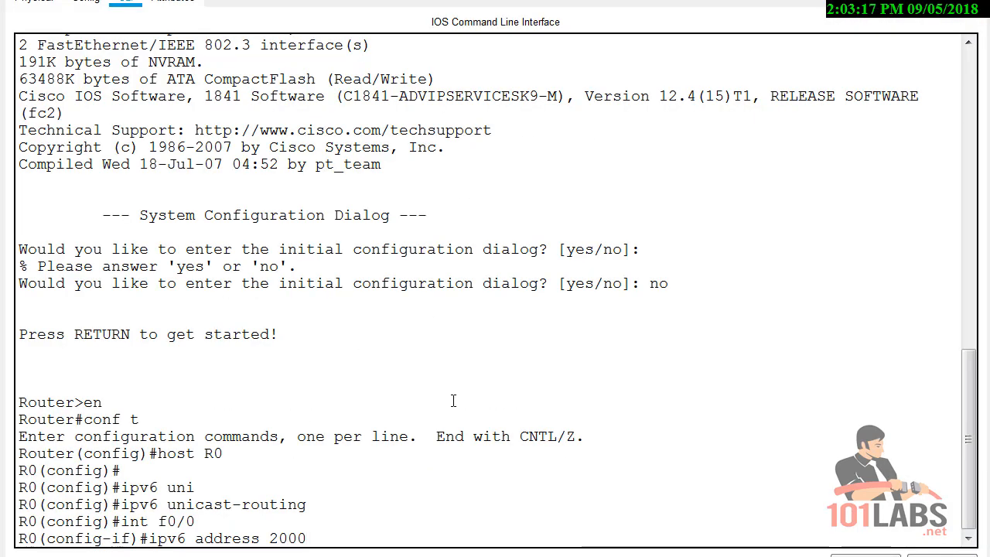
pyautogui.press('BackSpace')
pyautogui.write('1::')
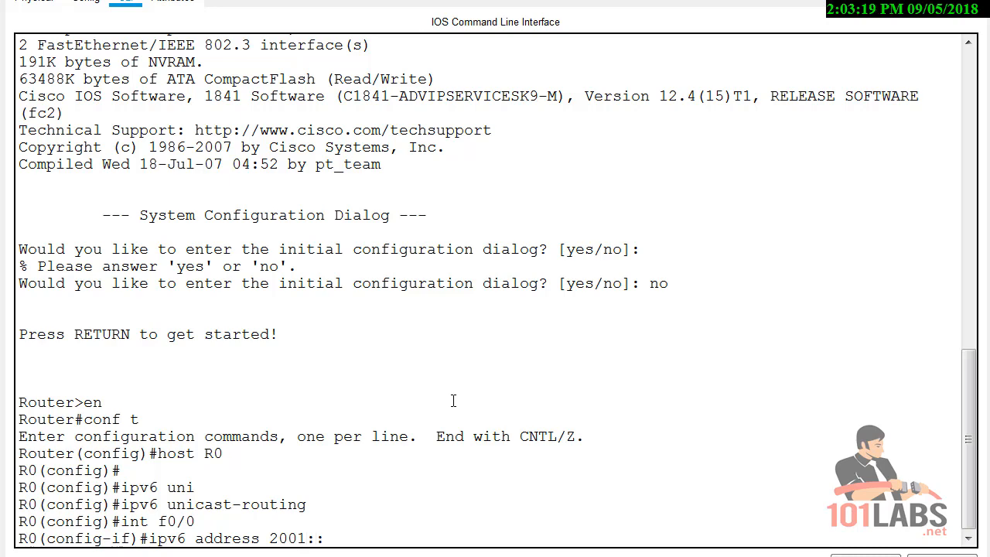
pyautogui.write('1/64')
pyautogui.press('Return')
pyautogui.write('no shut')
pyautogui.press('Return')
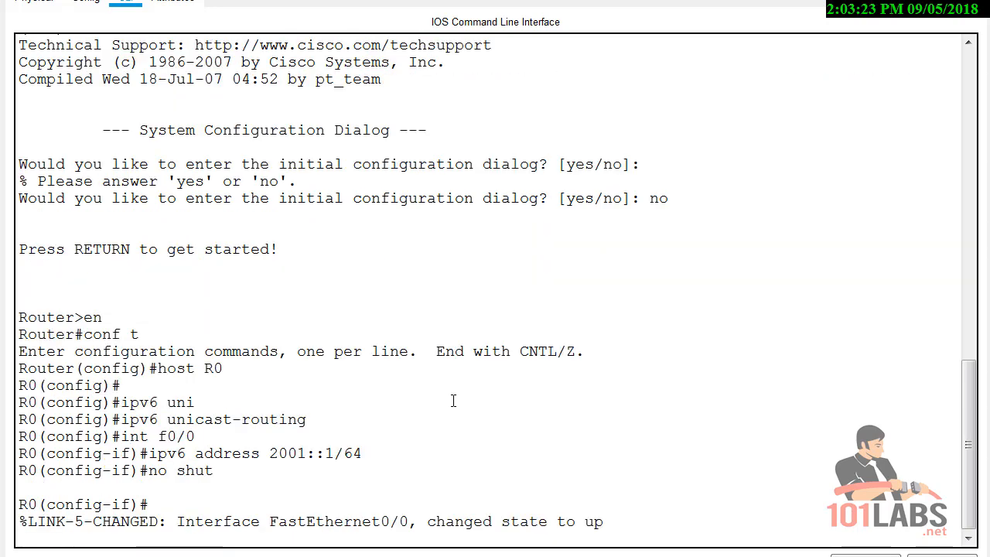
# Step: Create loopback interface lo0 on R0 with IPv6 address 2000::1/64 from the lab topology and leave configuration mode
pyautogui.write('int lo0')
pyautogui.press('Return')
pyautogui.write('ipv6 a')
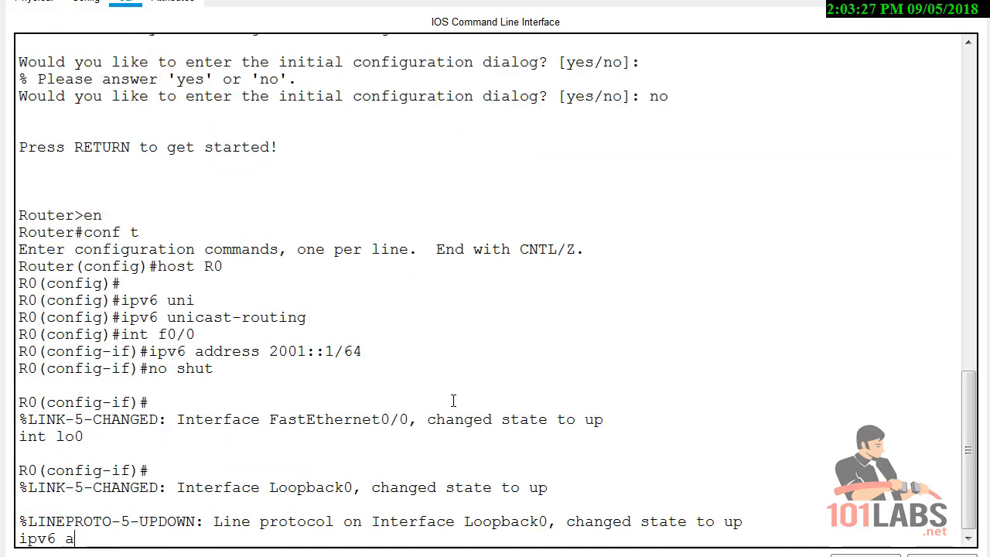
pyautogui.write('ddress 2000')
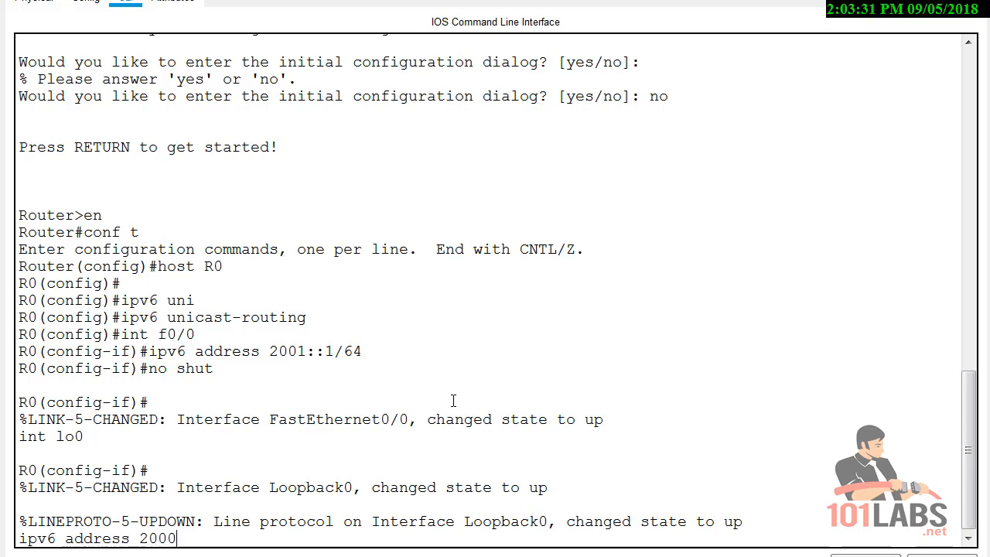
pyautogui.hotkey('alt', 'Tab')
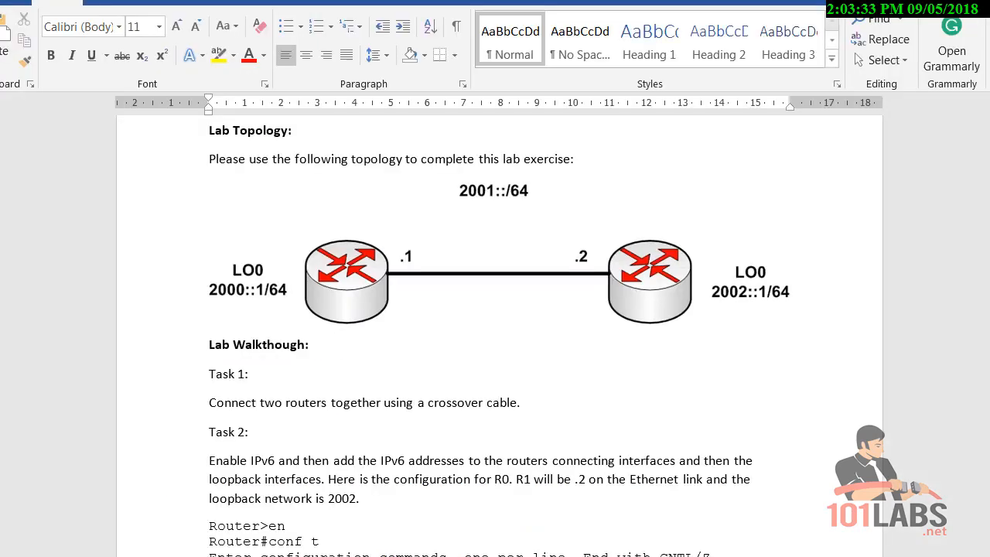
pyautogui.hotkey('alt', 'Tab')
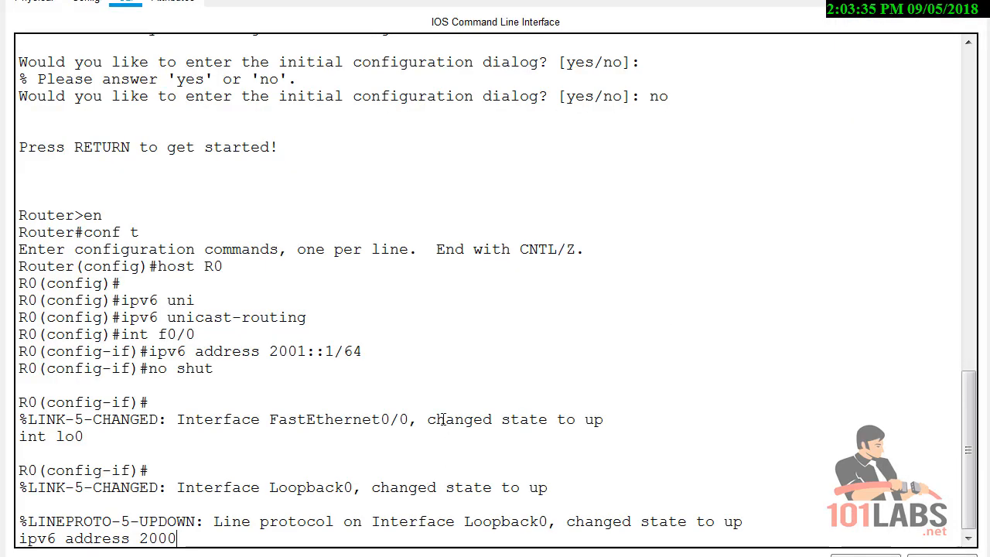
pyautogui.write('::1/64')
pyautogui.press('Return')
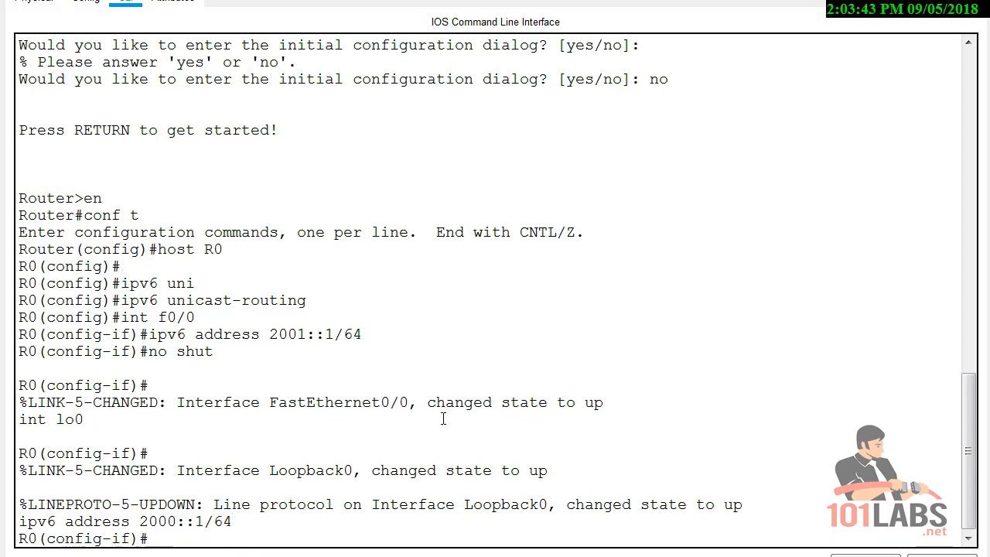
pyautogui.press('Return')
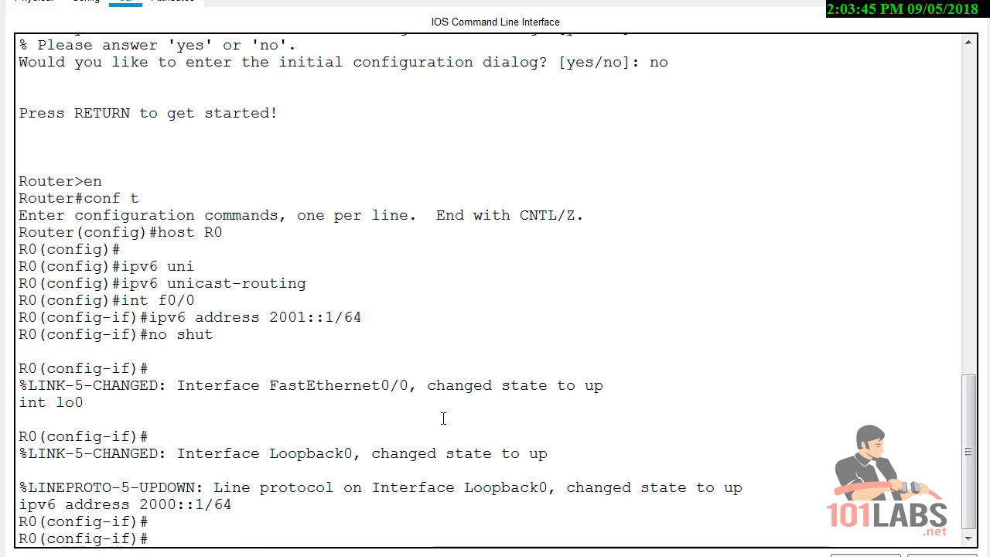
pyautogui.write('end')
pyautogui.press('Return')
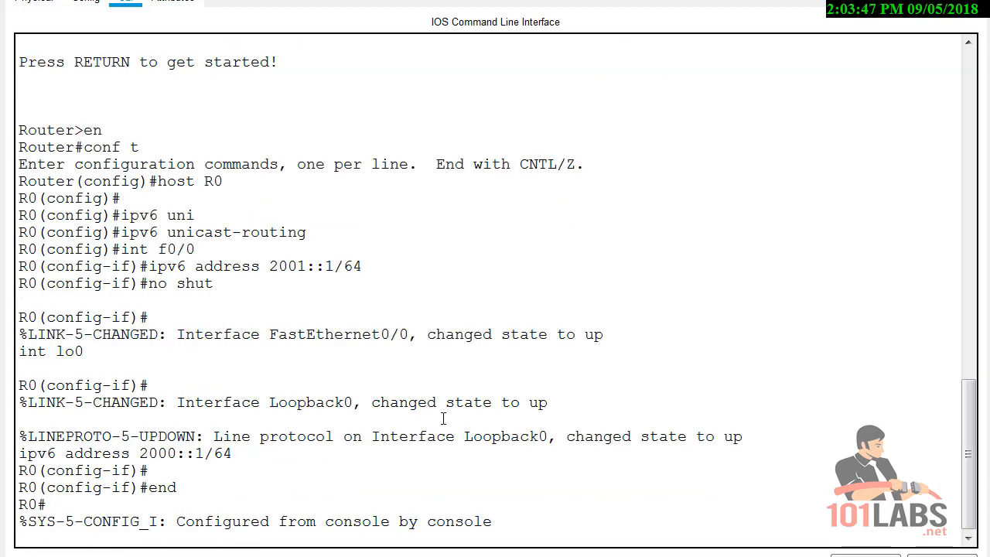
# Step: Switch to Router1's console and decline the initial configuration dialog
pyautogui.hotkey('alt', 'Tab')
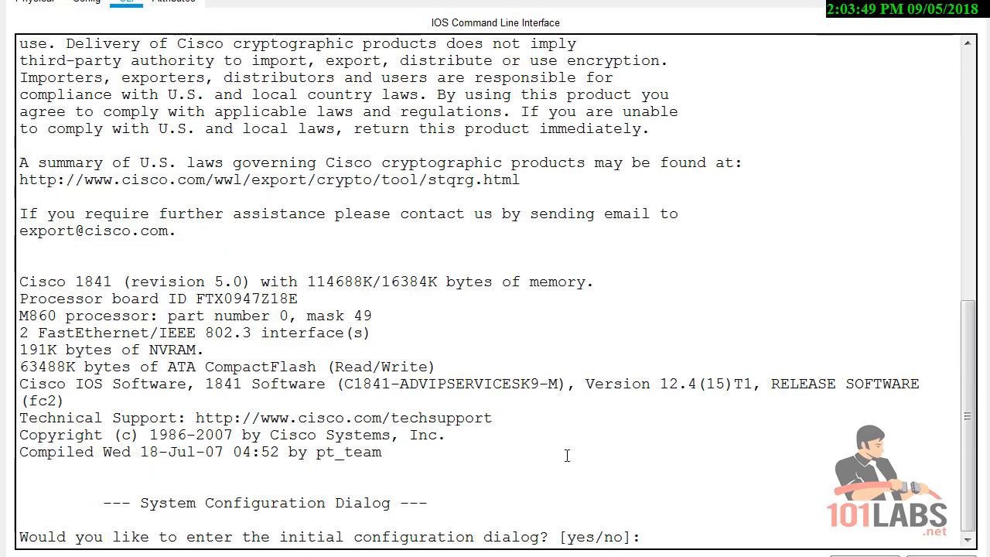
pyautogui.write('no')
pyautogui.press('Return')
pyautogui.press('Return')
# Step: Enter privileged and global configuration mode on Router1 and set its hostname to R1
pyautogui.write('en')
pyautogui.press('Return')
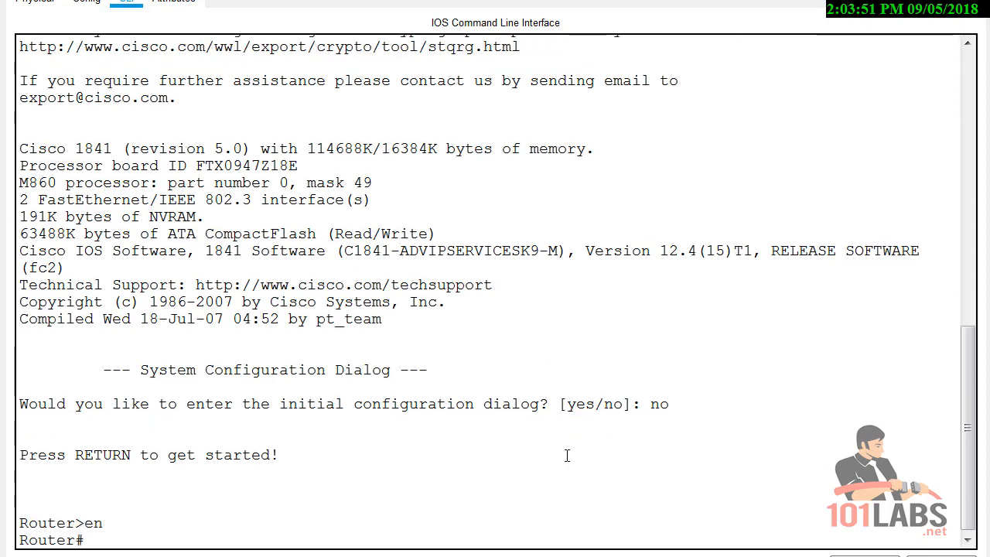
pyautogui.write('conf t')
pyautogui.press('Return')
pyautogui.write('hos')
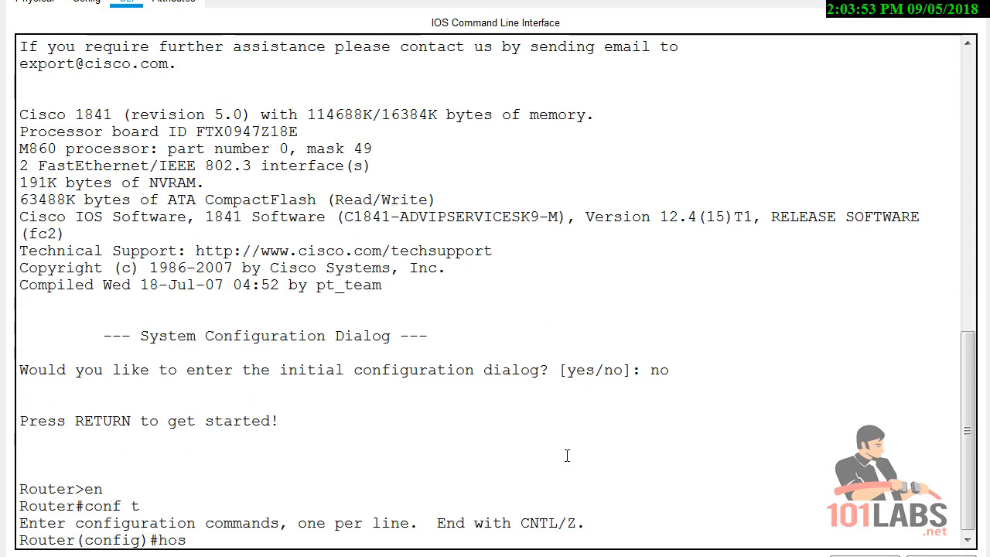
pyautogui.write('t R1')
pyautogui.press('Return')
pyautogui.press('Return')
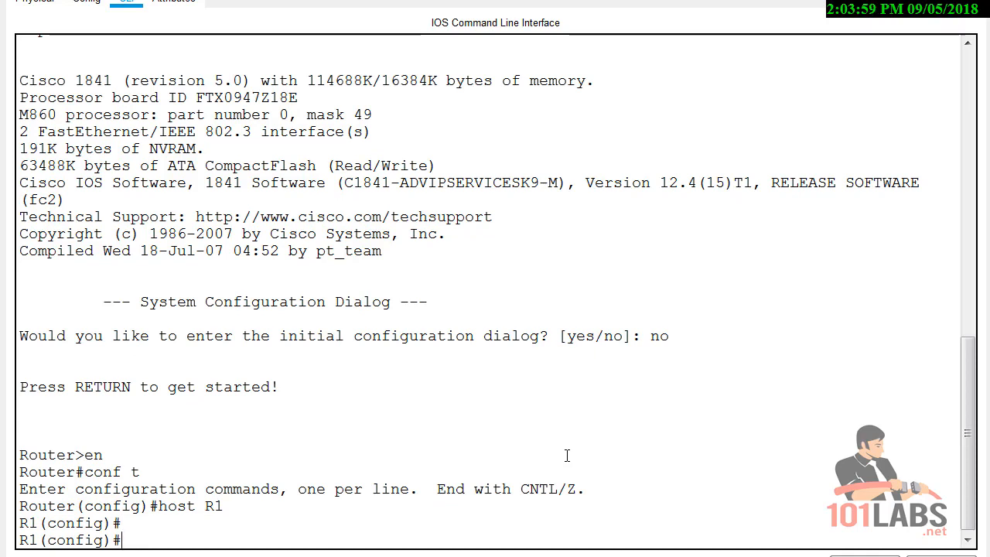
# Step: Enable IPv6 routing on R1 with ipv6 unicast-routing
pyautogui.write('ipv6 uni')
pyautogui.press('Tab')
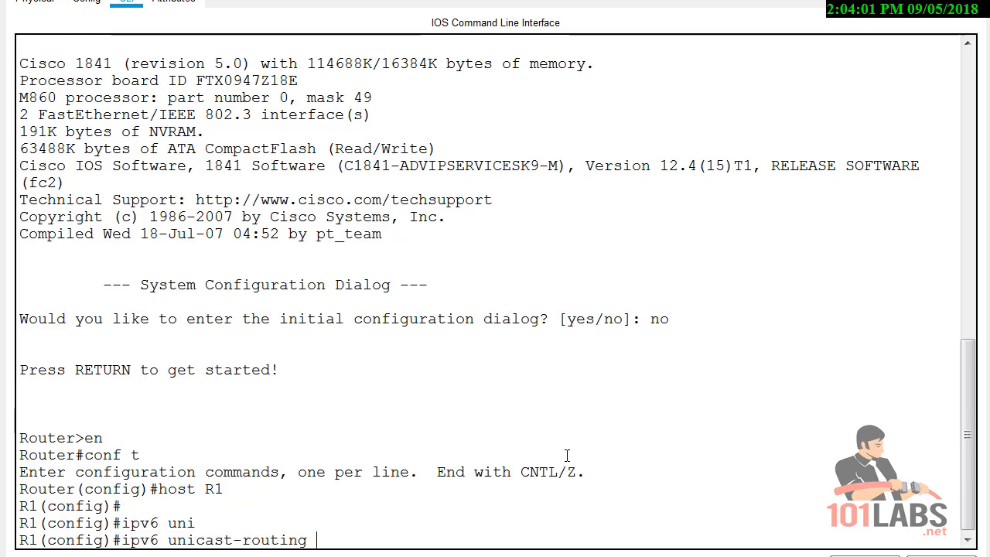
pyautogui.press('Return')
pyautogui.press('Return')
# Step: Assign IPv6 address 2001::2/64 to interface f0/0 on R1 and bring the interface up with no shut
pyautogui.write('int f')
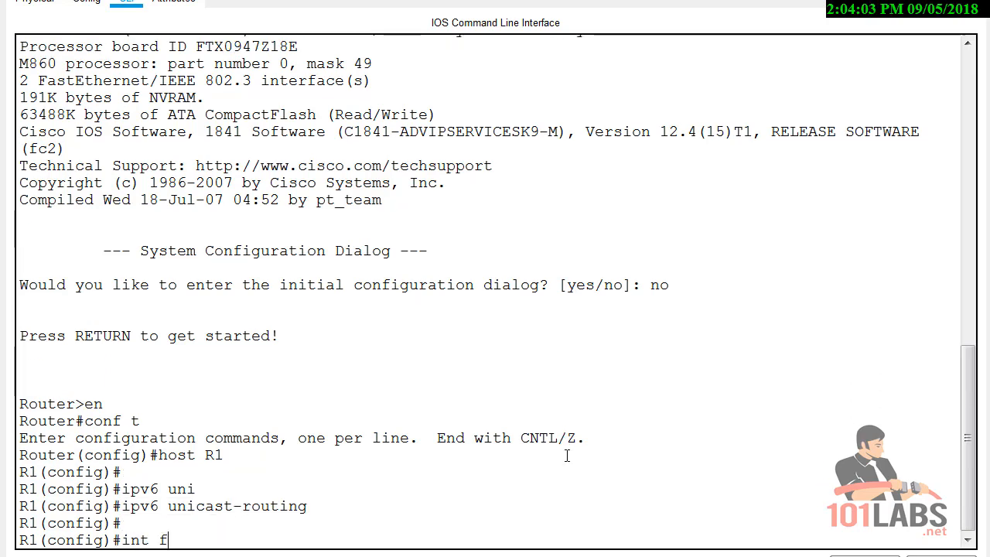
pyautogui.write('0/0')
pyautogui.press('Return')
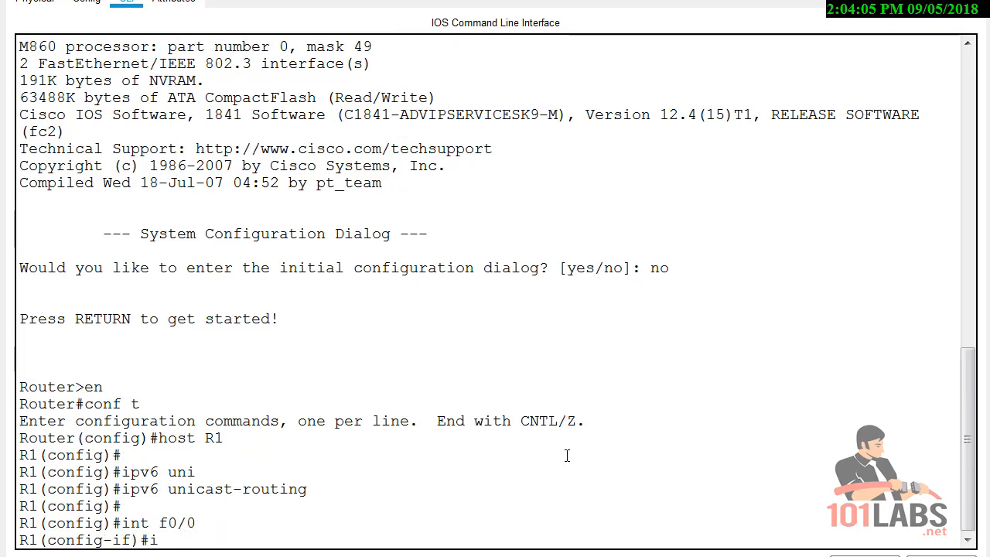
pyautogui.write('ipv6 add 2001')
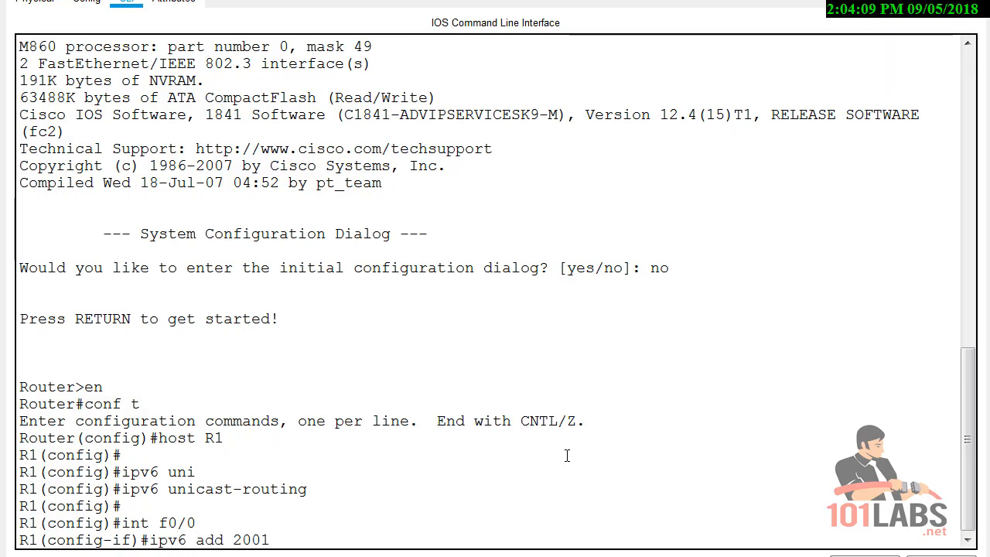
pyautogui.write('::2/')
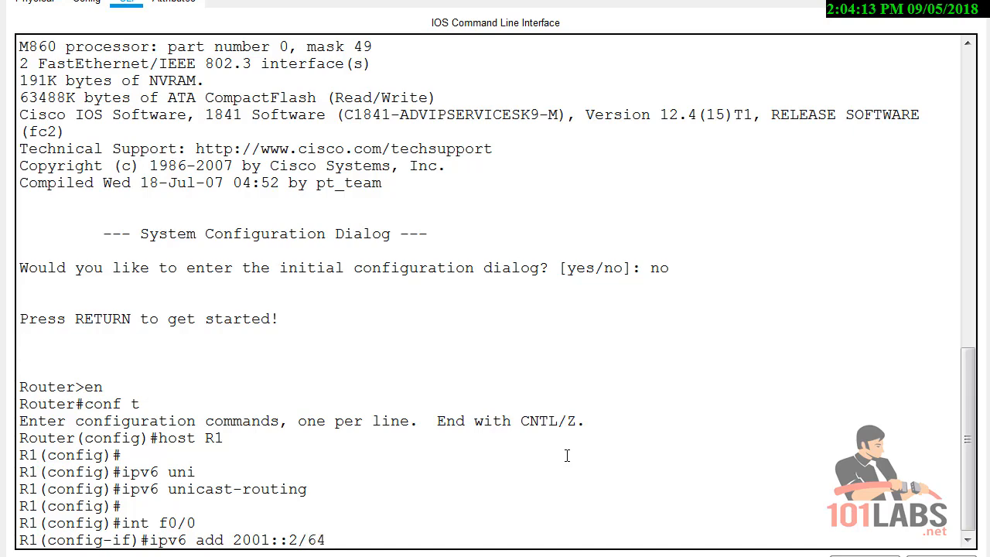
pyautogui.write('64')
pyautogui.press('Return')
pyautogui.write('no shut')
pyautogui.press('Return')
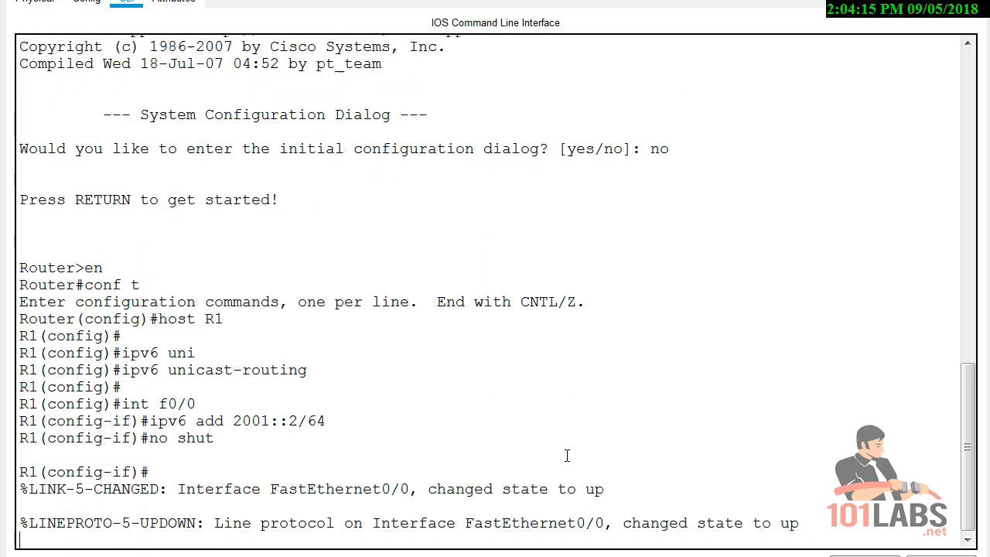
pyautogui.press('Return')
# Step: Create loopback interface lo0 on R1 with IPv6 address 2000::1/64 and leave configuration mode
pyautogui.write('int ')
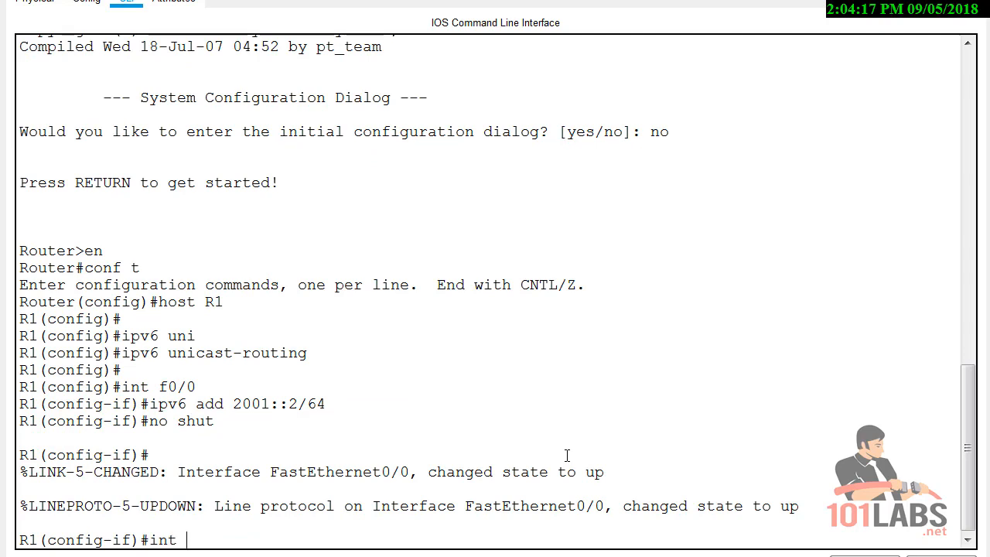
pyautogui.write('lo0')
pyautogui.press('Return')
pyautogui.write('ipv')
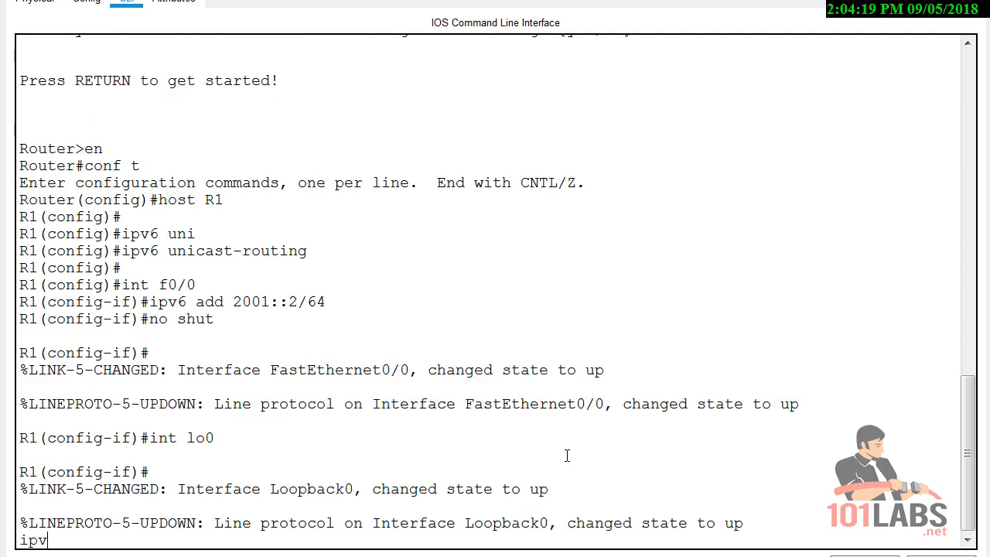
pyautogui.write('6 add 2000::')
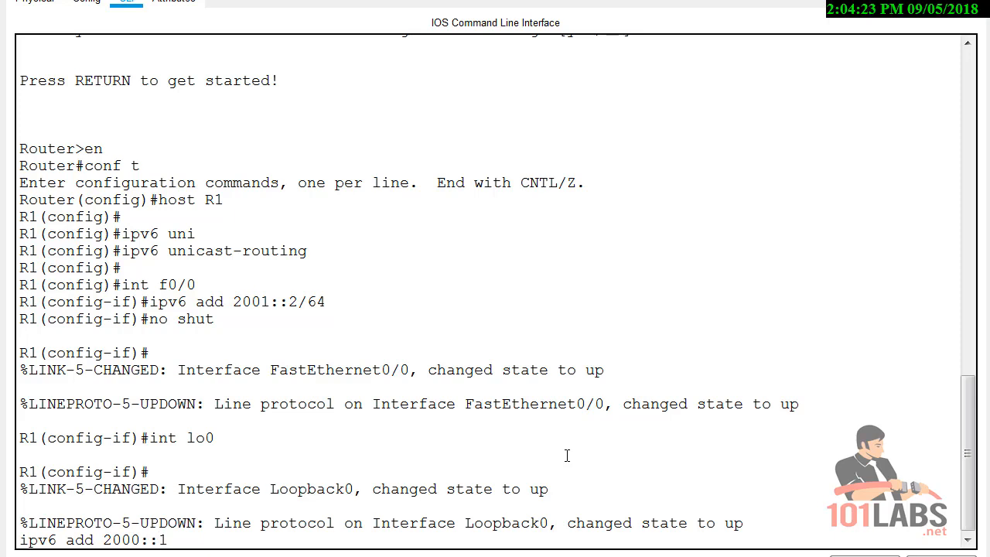
pyautogui.write('1/6')
pyautogui.press('Return')
pyautogui.press('Return')
pyautogui.write('end')
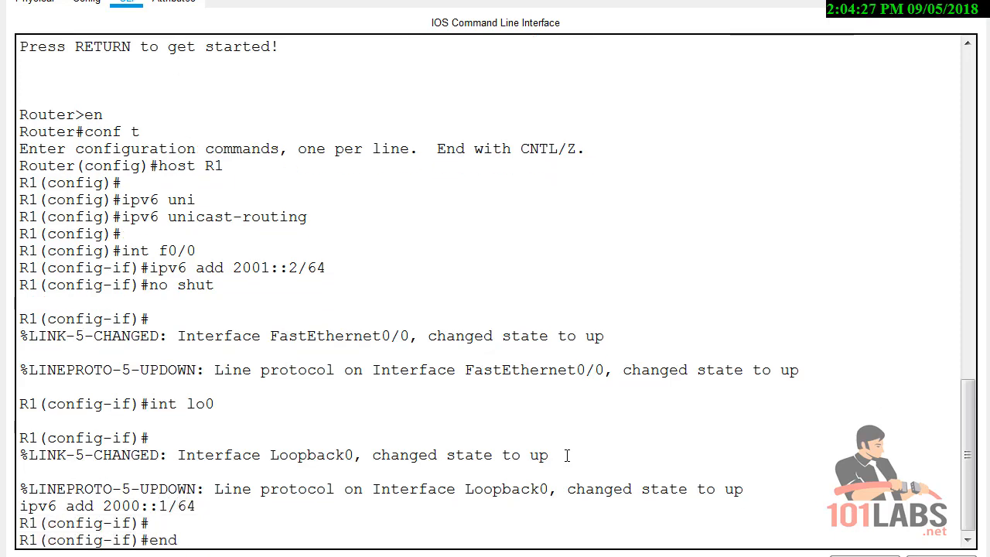
pyautogui.press('Return')
# Step: Ping R0's Ethernet address 2001::1 from R1 to test the link
pyautogui.write('ping ')
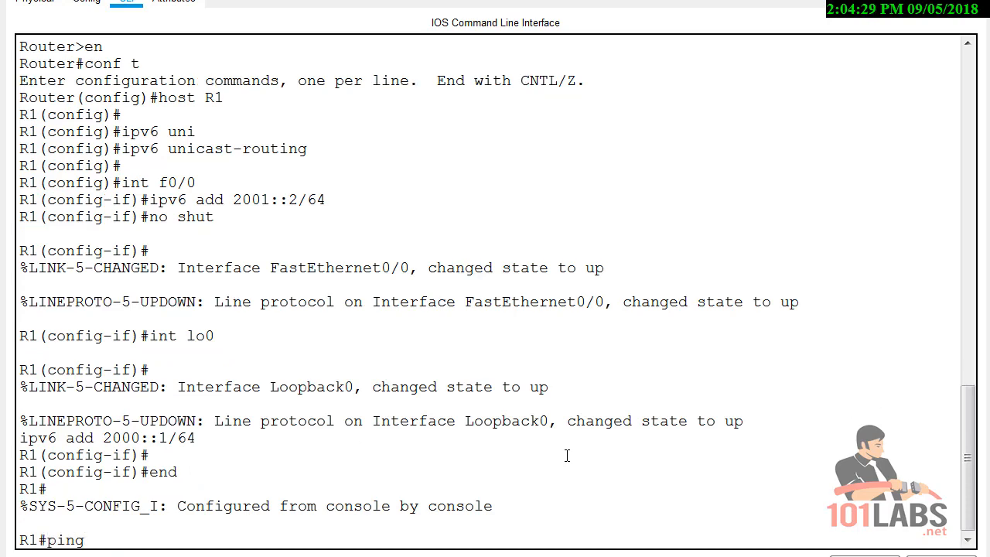
pyautogui.write('2001::1')
pyautogui.press('Return')
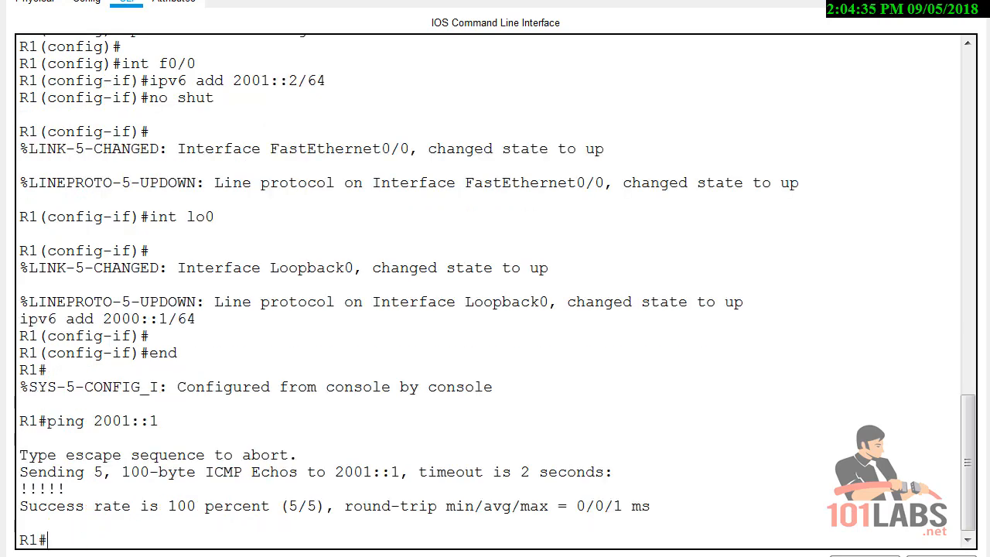
# Step: Look up R0's IPv6 EIGRP configuration commands in the Word lab document, and return to R0's console in Packet Tracer
pyautogui.hotkey('alt', 'Tab')
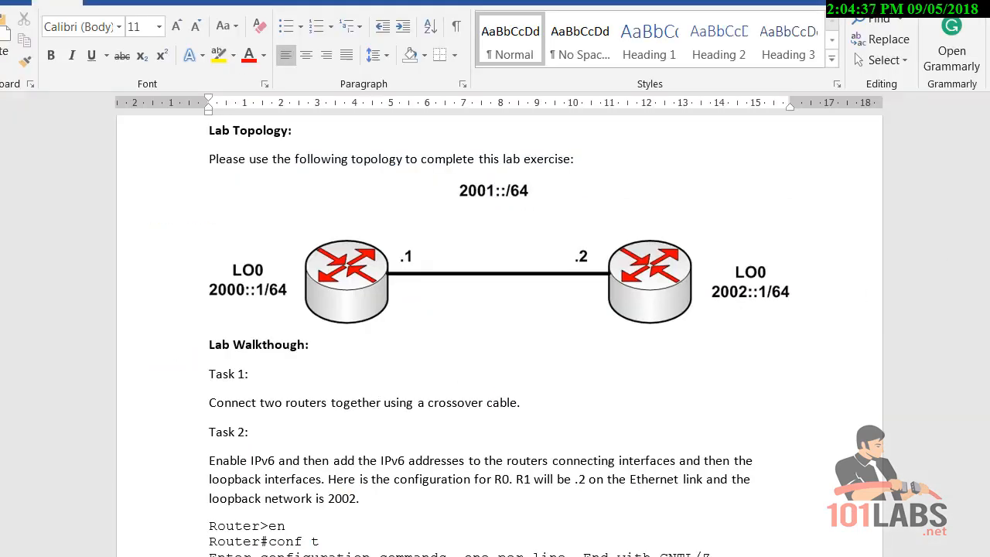
pyautogui.moveTo(989, 182); pyautogui.dragTo(989, 222)
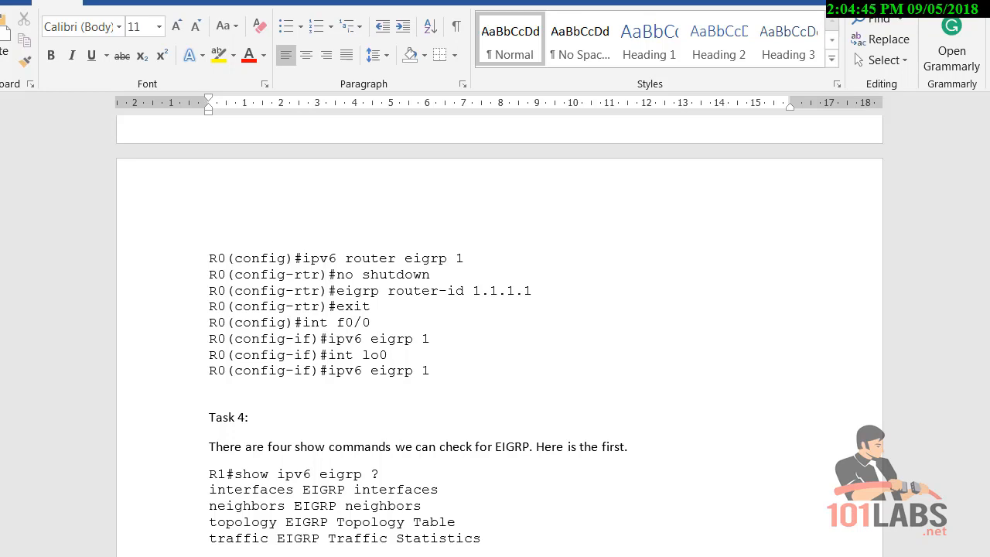
pyautogui.hotkey('alt', 'Tab')
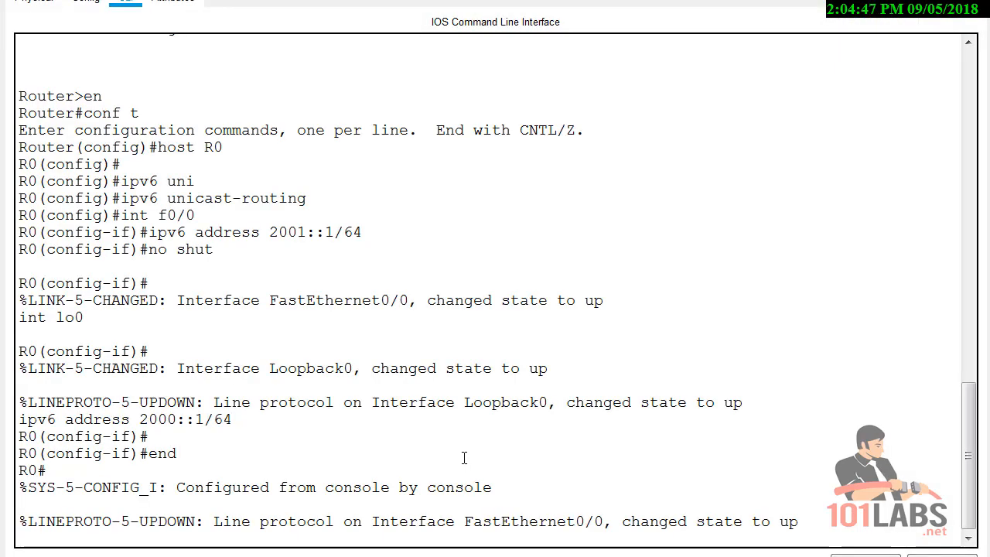
# Step: Enter global configuration mode on R0 from the terminal
pyautogui.press('Return')
pyautogui.write('conf')
pyautogui.press('Return')
pyautogui.write('ti')
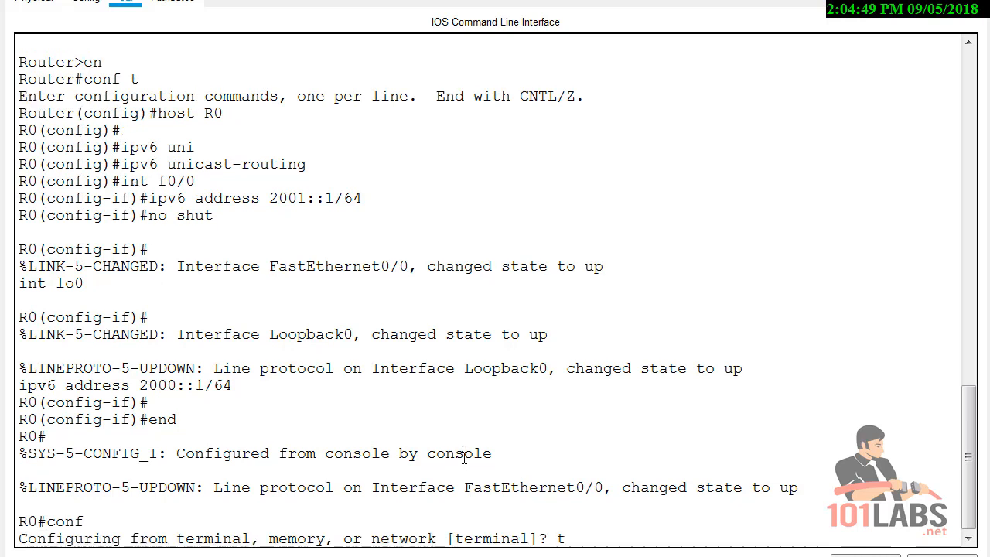
pyautogui.press('BackSpace')
pyautogui.press('BackSpace')
pyautogui.write('t')
pyautogui.press('Return')
pyautogui.press('Return')
pyautogui.press('Return')
# Step: Start IPv6 EIGRP process 1 on R0 with ipv6 router eigrp 1
pyautogui.write('ipv6')
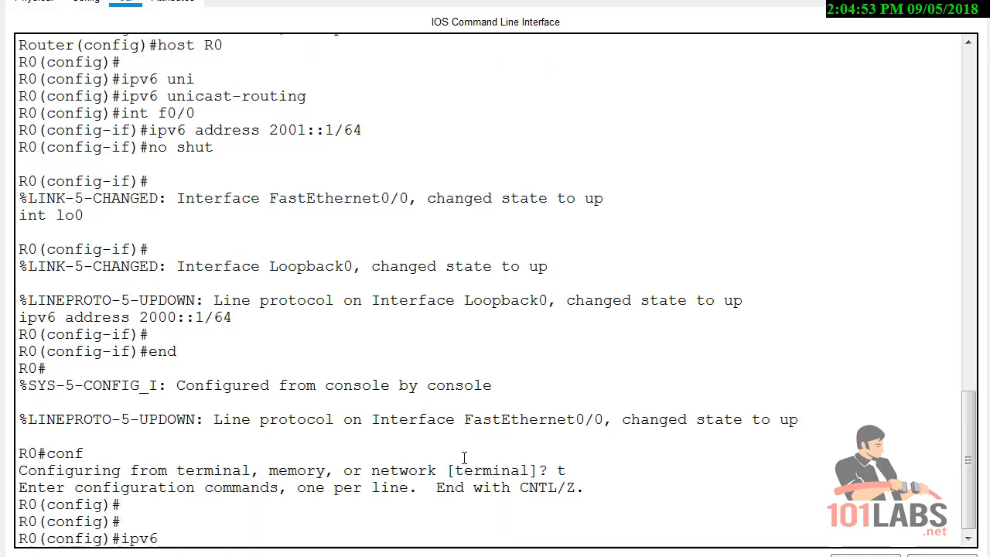
pyautogui.write(' eigrp ?')
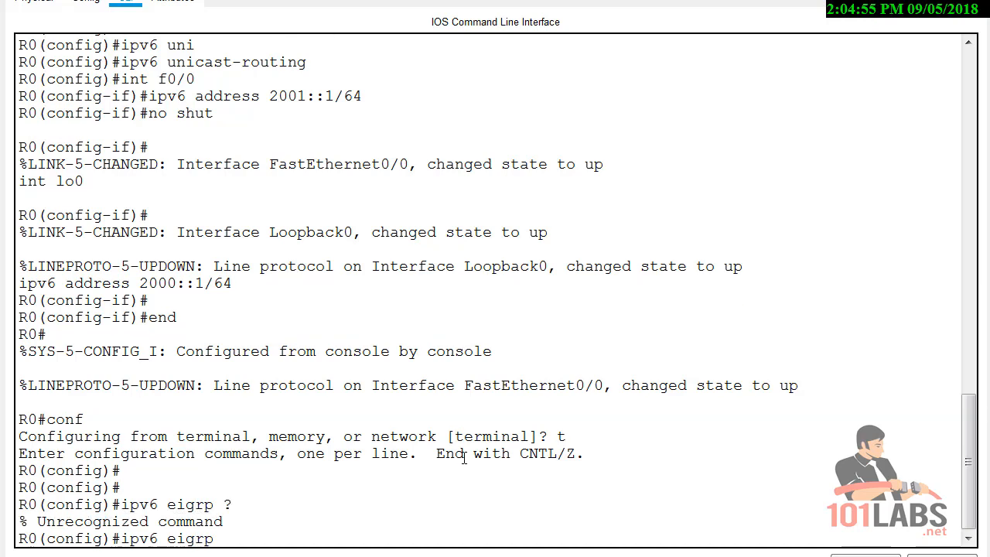
pyautogui.press('BackSpace')
pyautogui.press('BackSpace')
pyautogui.press('BackSpace')
pyautogui.press('BackSpace')
pyautogui.write('route')
pyautogui.press('BackSpace')
pyautogui.press('BackSpace')
pyautogui.press('BackSpace')
pyautogui.press('BackSpace')
pyautogui.press('BackSpace')
pyautogui.press('BackSpace')
pyautogui.write('router eigr')
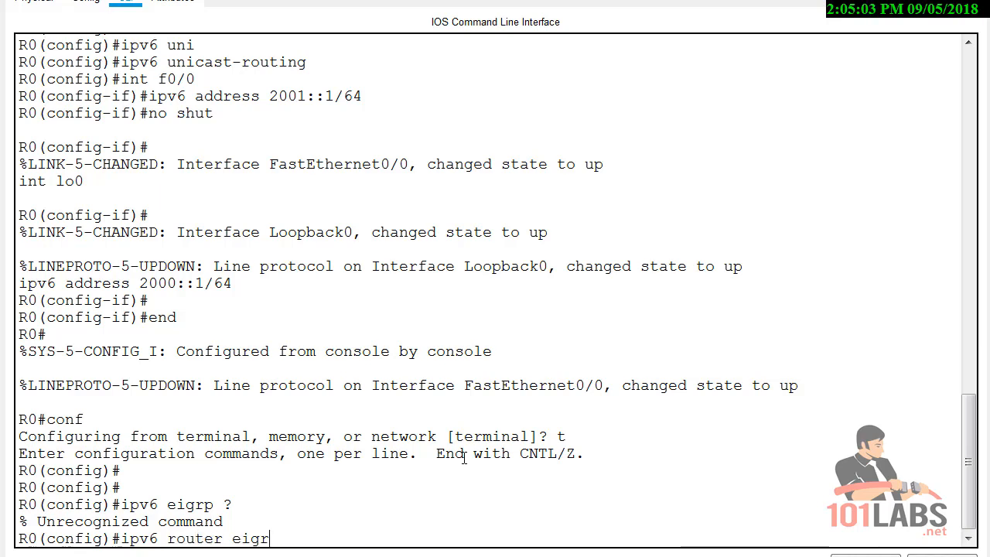
pyautogui.write('p 1')
pyautogui.press('Return')
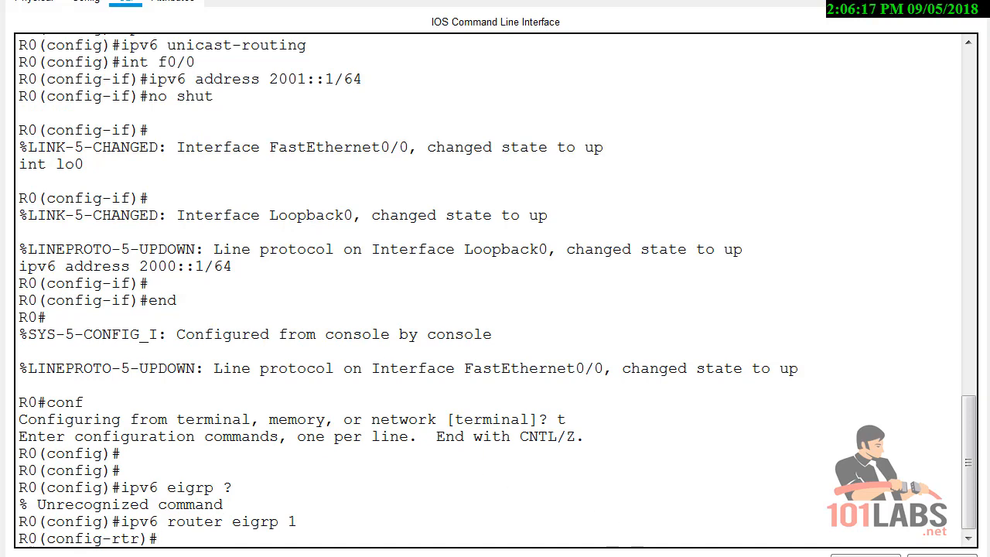
# Step: Enable R0's EIGRP process with no shutdown and set its EIGRP router ID to 1.1.1.1
pyautogui.click(573, 493)
pyautogui.write('no shutdow')
pyautogui.write('n')
pyautogui.press('Return')
pyautogui.write('eigrp rout')
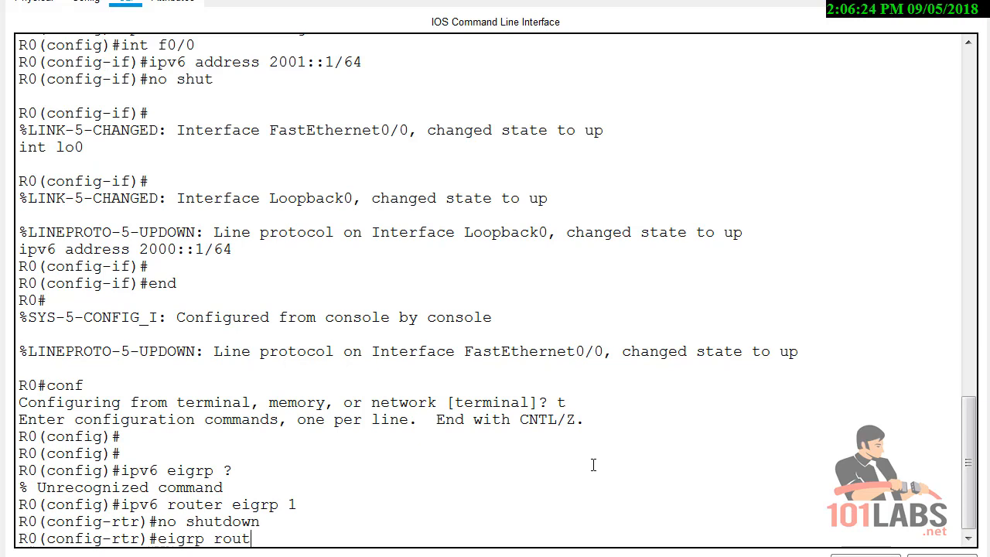
pyautogui.press('Tab')
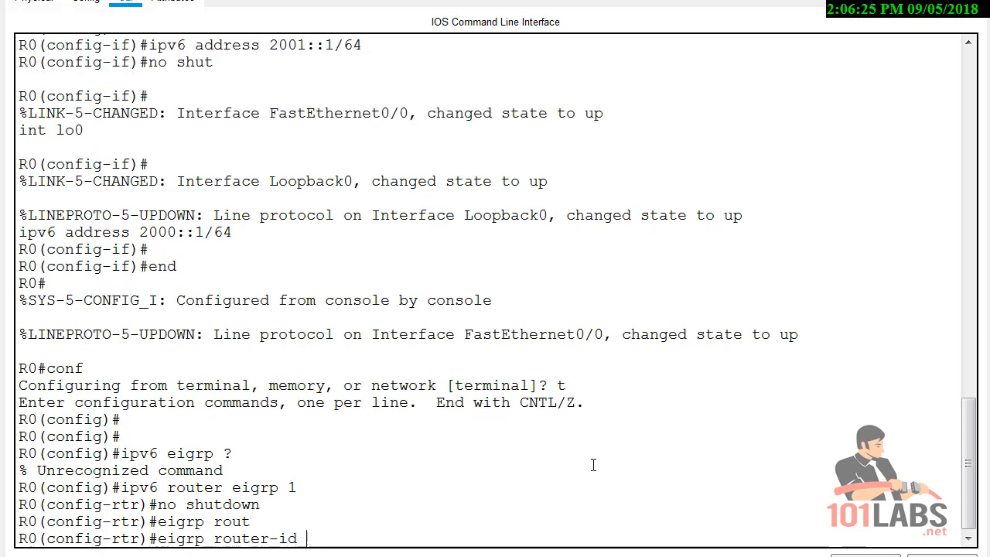
pyautogui.write('1.1.1.1')
pyautogui.press('Return')
pyautogui.press('Return')
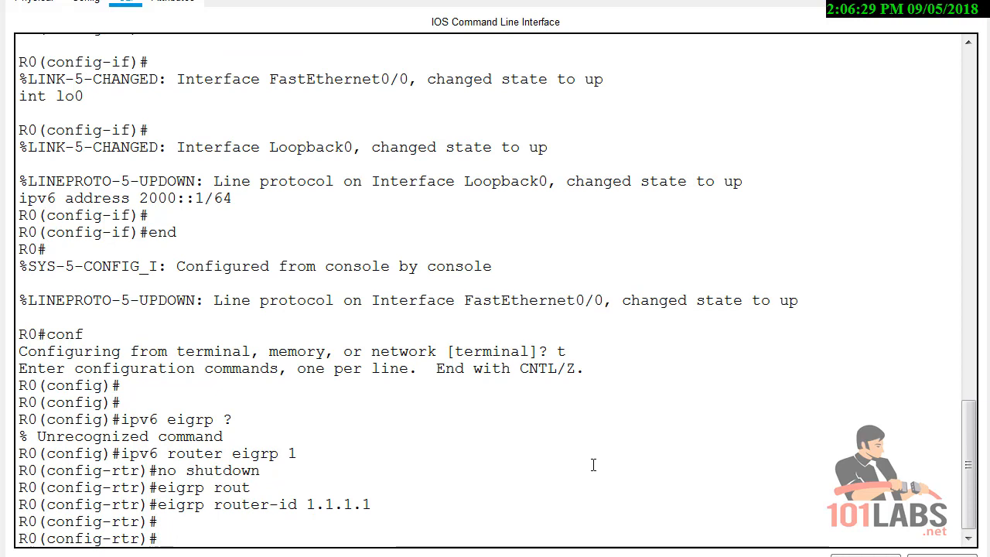
# Step: Enable IPv6 EIGRP 1 on R0's f0/0 interface, matching the EIGRP process number
pyautogui.write('int f0')
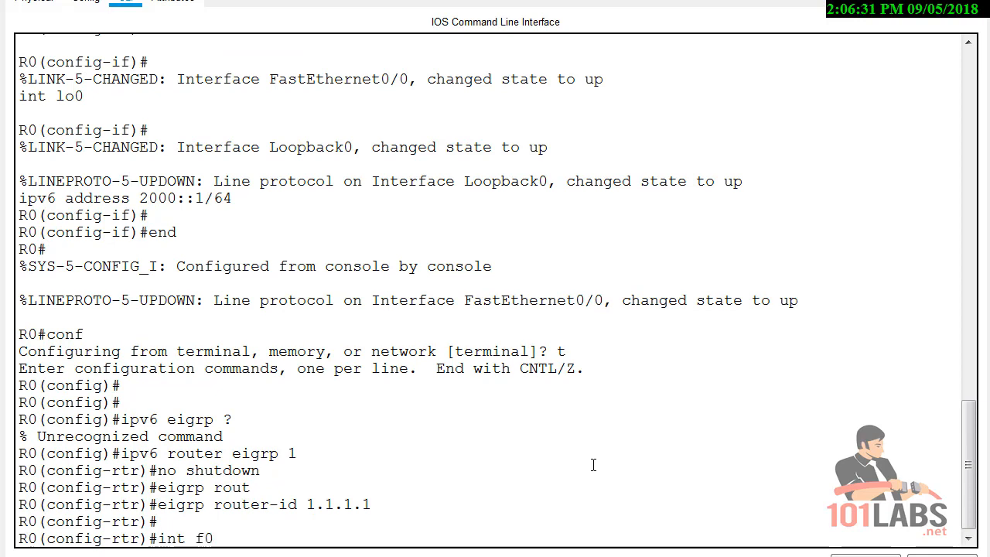
pyautogui.write('/0')
pyautogui.press('Return')
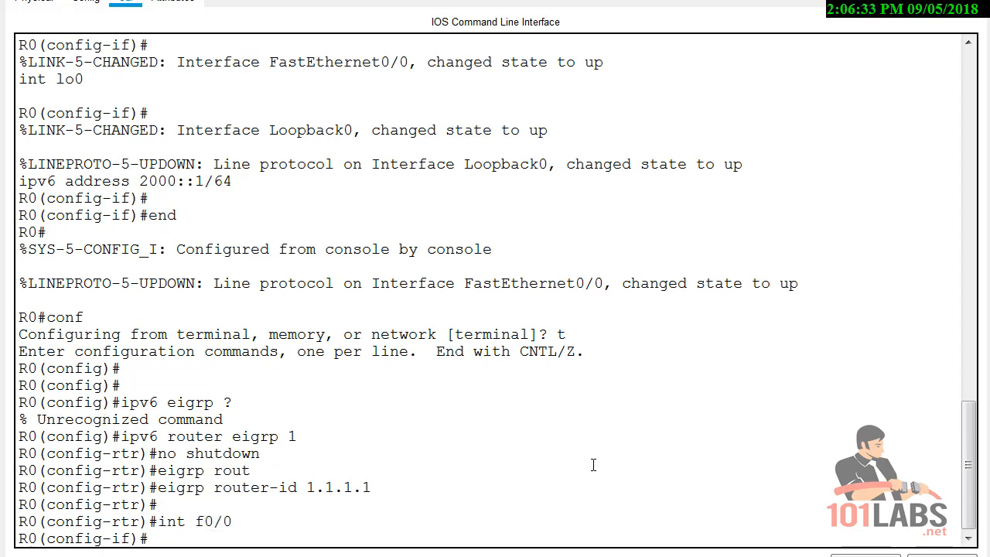
pyautogui.write('ipv6 eigrp 1')
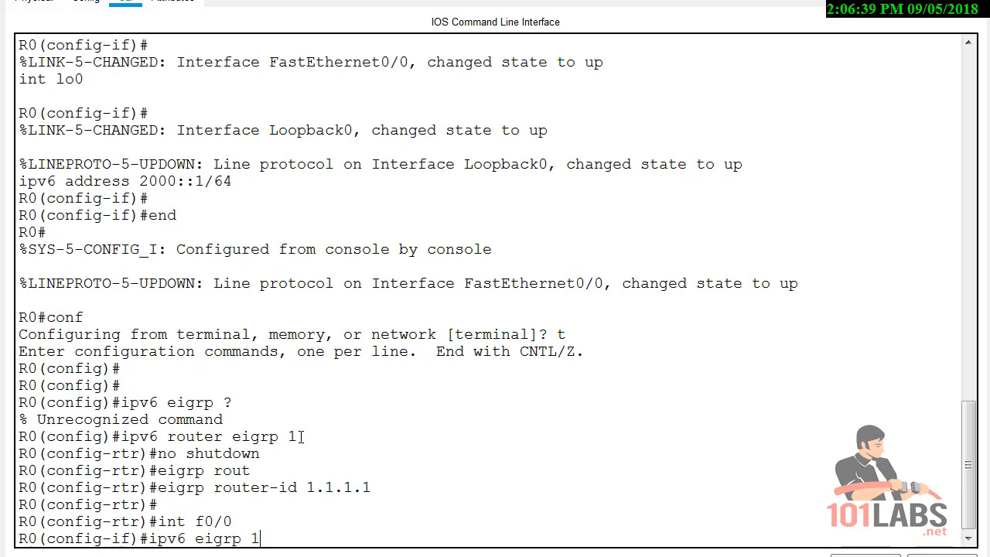
pyautogui.moveTo(301, 437); pyautogui.dragTo(287, 436)
pyautogui.click(267, 538)
pyautogui.press('Return')
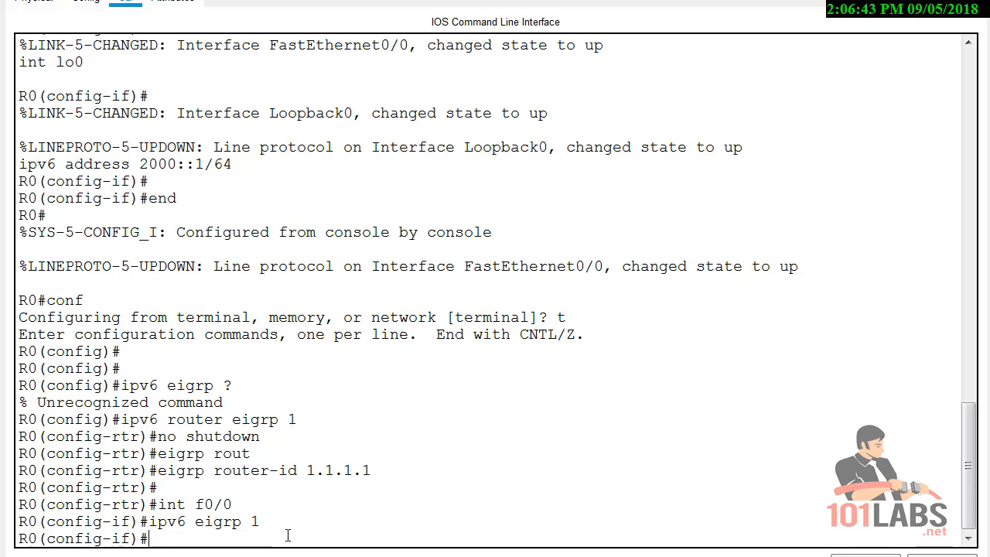
# Step: Enable IPv6 EIGRP 1 on R0's loopback interface lo0 and leave configuration mode
pyautogui.write('int lo0')
pyautogui.press('Return')
pyautogui.write('ipv')
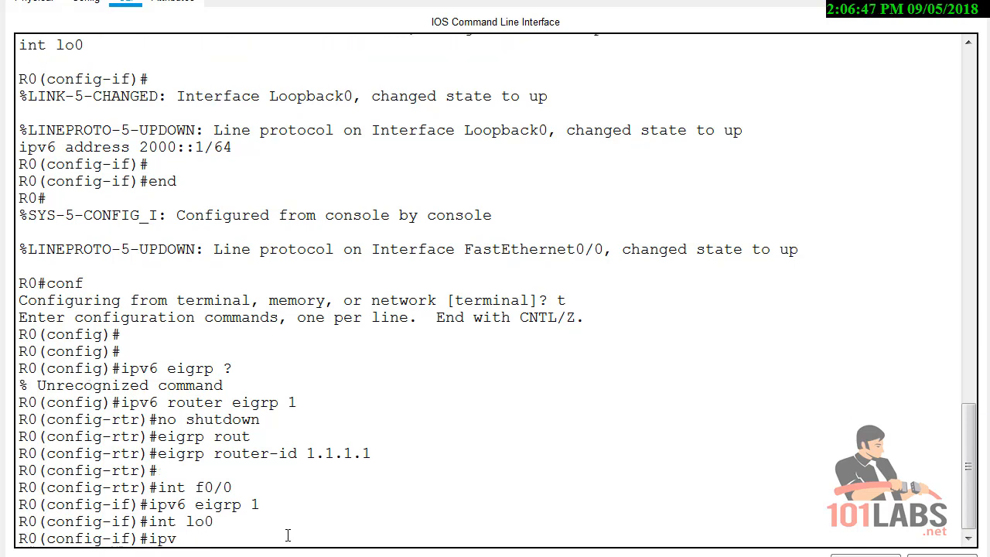
pyautogui.write('6 eigrp 1')
pyautogui.press('Return')
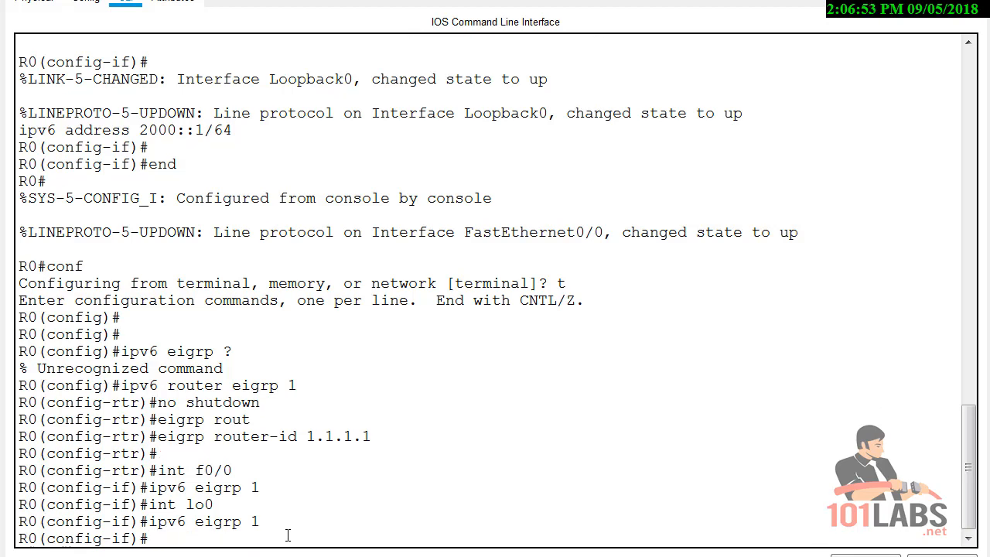
pyautogui.write('end')
pyautogui.press('Return')
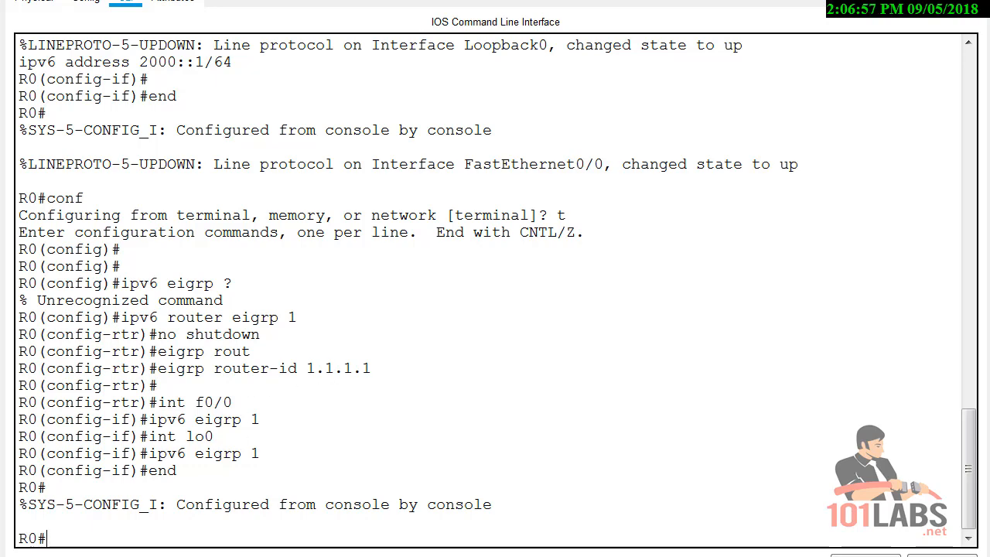
# Step: Switch to R1's console and enter global configuration mode
pyautogui.click(503, 555)
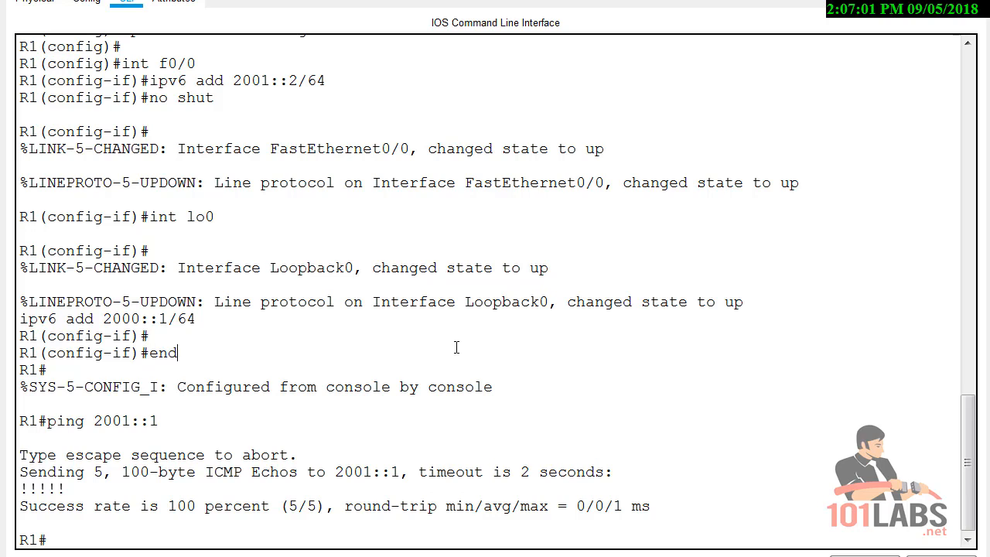
pyautogui.press('Return')
pyautogui.write('conf t')
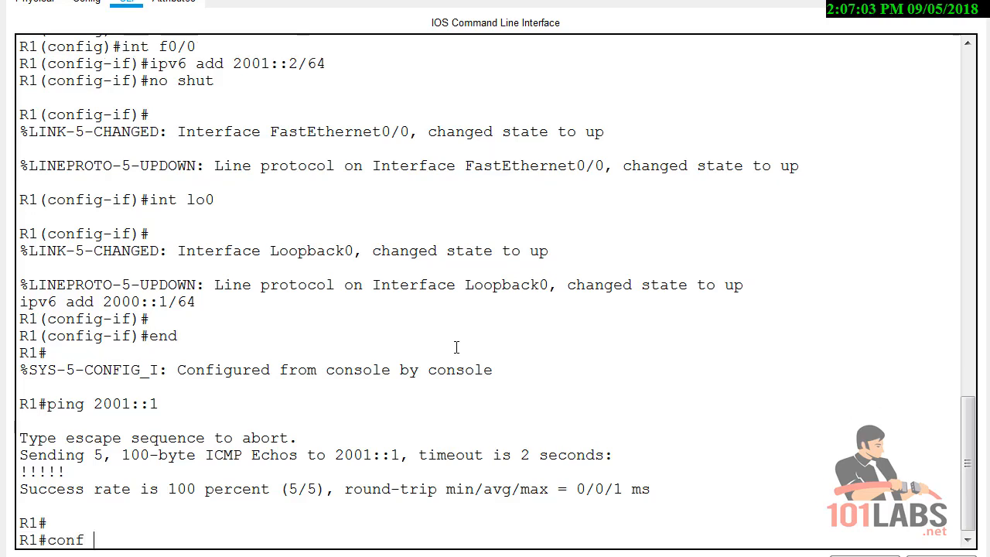
pyautogui.press('Return')
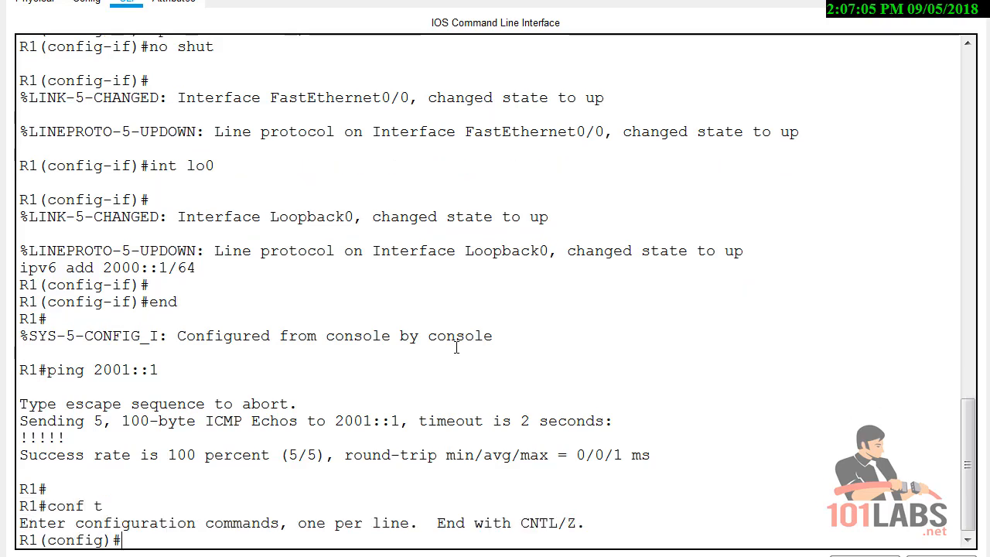
# Step: Start IPv6 EIGRP process 1 on R1 and enable it with no shut
pyautogui.write('ipv6')
pyautogui.write(' router eigrp')
pyautogui.write(' 1')
pyautogui.press('Return')
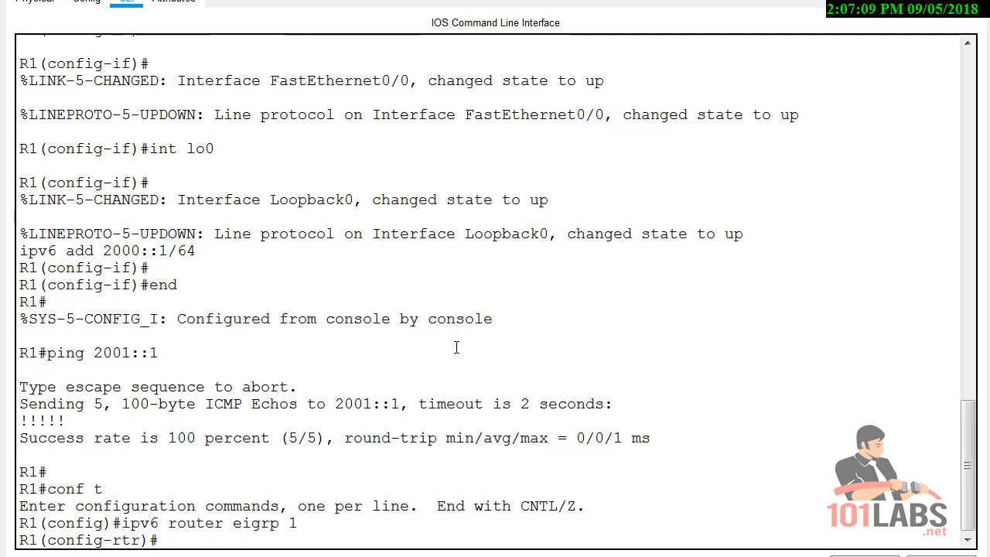
pyautogui.write('no shut')
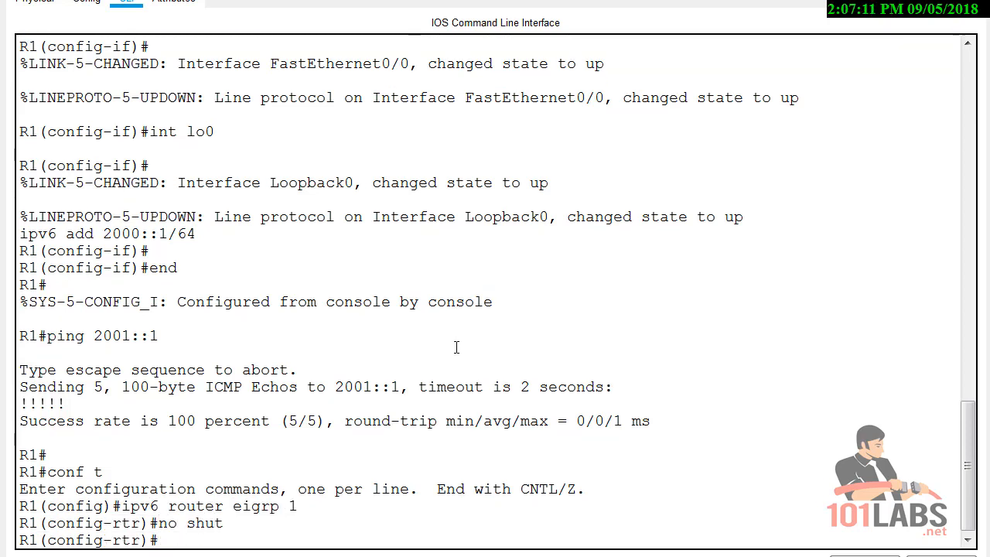
pyautogui.press('Return')
# Step: Set the EIGRP router ID to 2.2.2.2 for R1's IPv6 EIGRP process 1
pyautogui.write('eigrp rout')
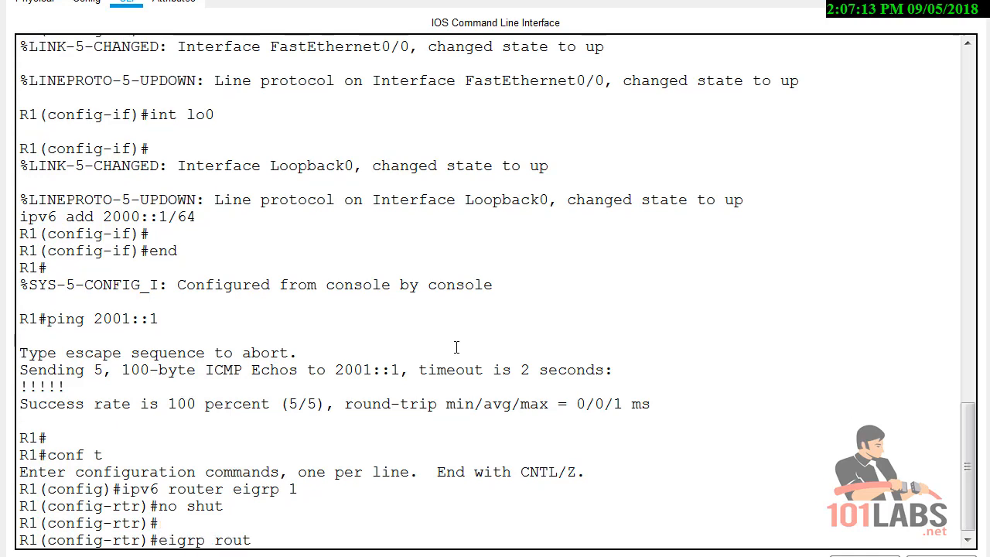
pyautogui.press('Tab')
pyautogui.write('2.2.2.2')
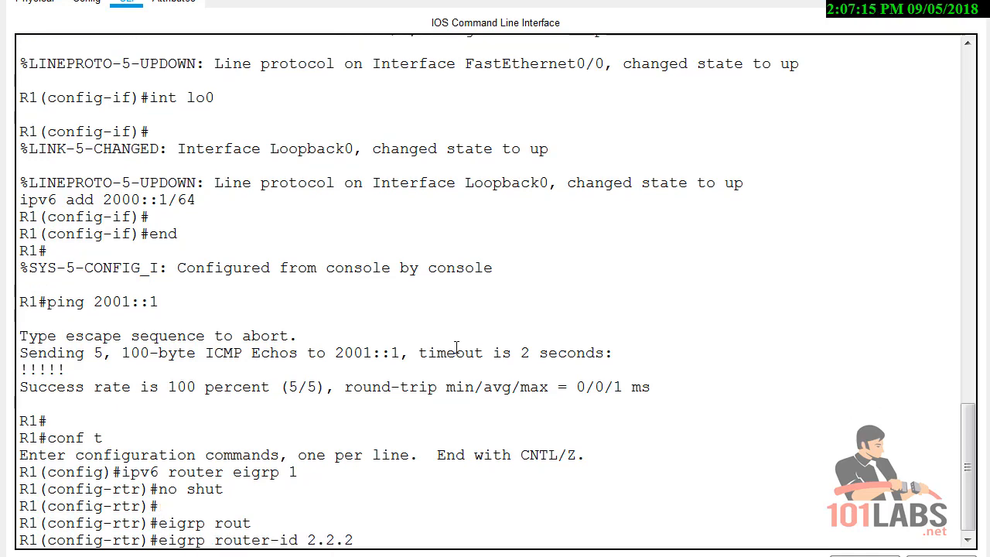
pyautogui.press('Return')
pyautogui.press('Return')
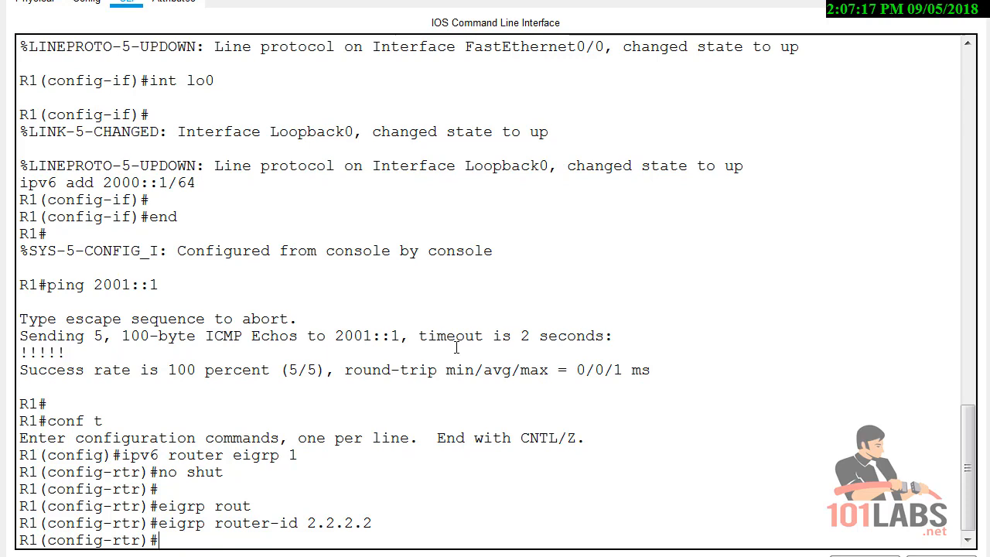
# Step: Enable IPv6 EIGRP 1 on R1's f0/0 interface
pyautogui.write('int f0')
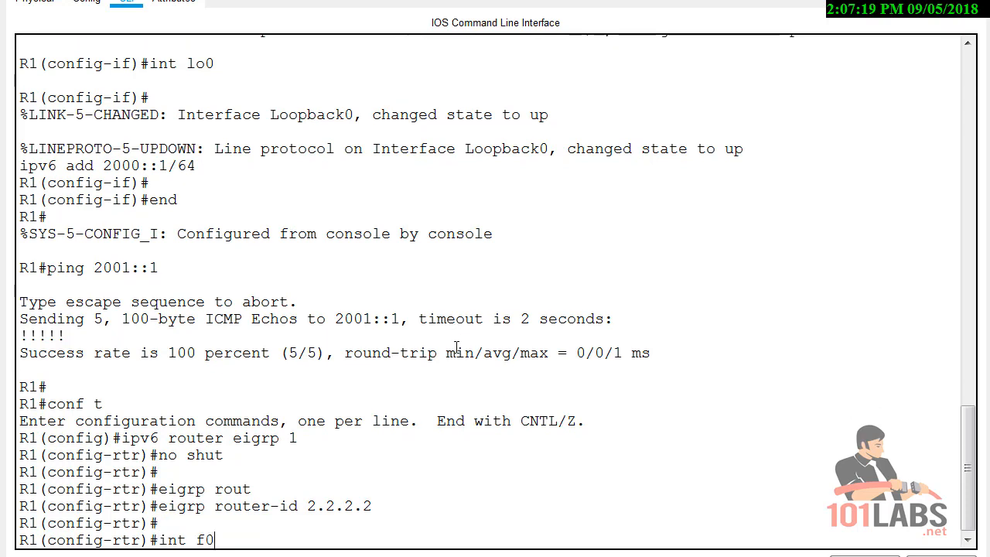
pyautogui.write('/0')
pyautogui.press('Return')
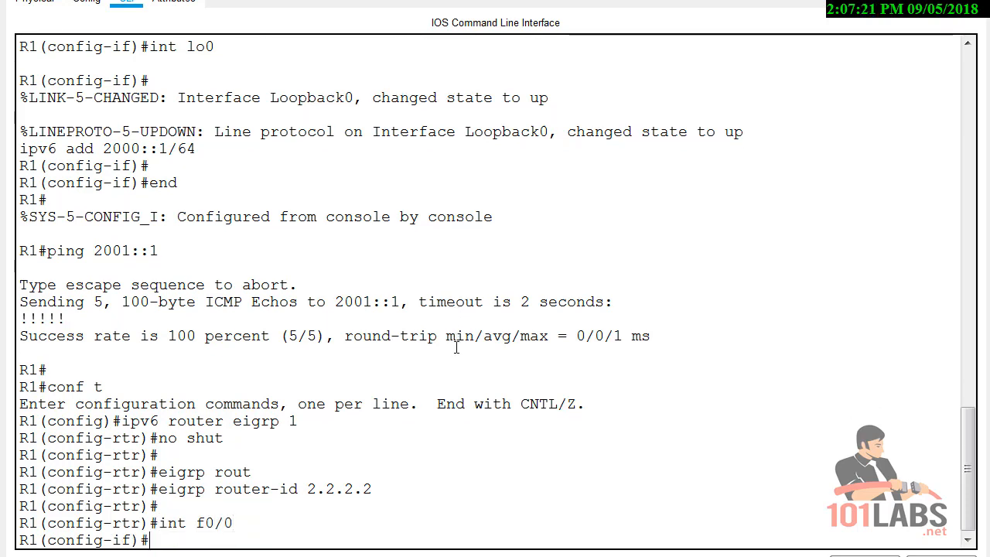
pyautogui.write('ipv')
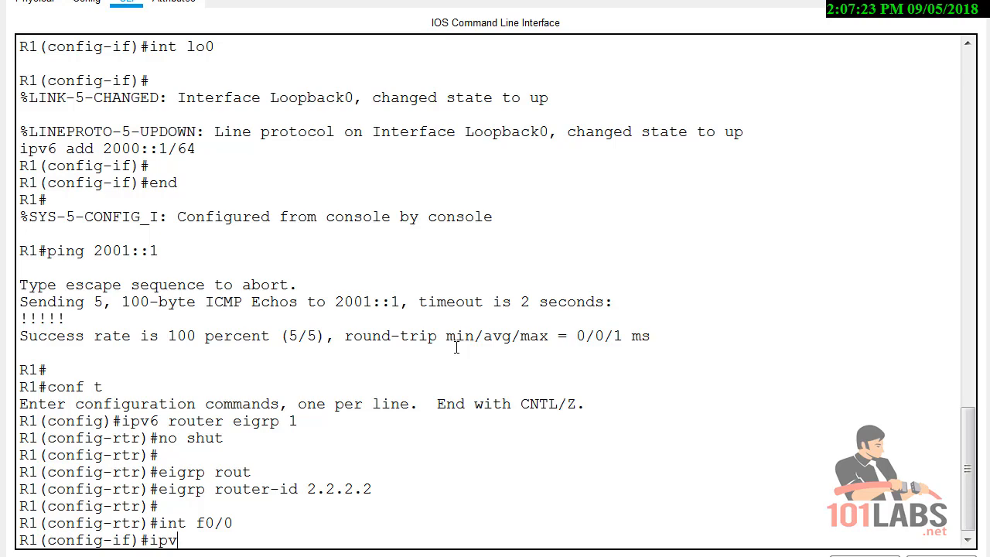
pyautogui.write('6 eigrp 1')
pyautogui.press('Return')
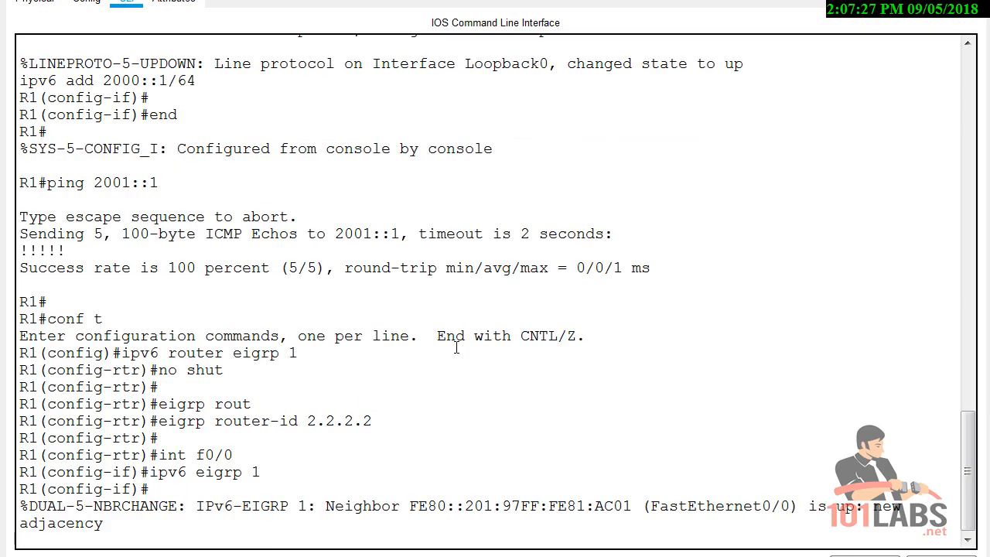
pyautogui.press('Return')
# Step: Enable IPv6 EIGRP 1 on R1's loopback interface lo0 and leave configuration mode
pyautogui.write('int')
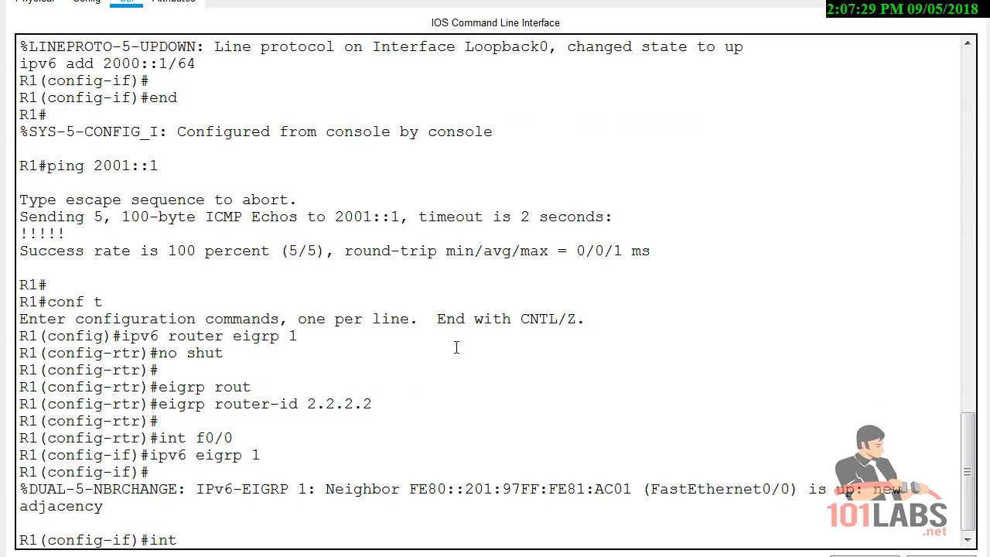
pyautogui.write(' lo0')
pyautogui.press('Return')
pyautogui.write('ipv')
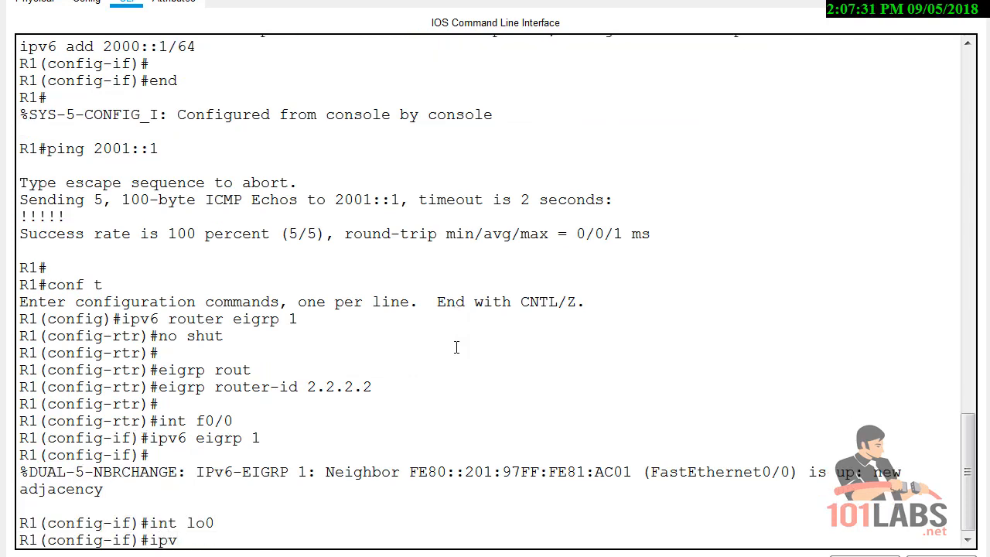
pyautogui.write('6 eigrp 1')
pyautogui.press('Return')
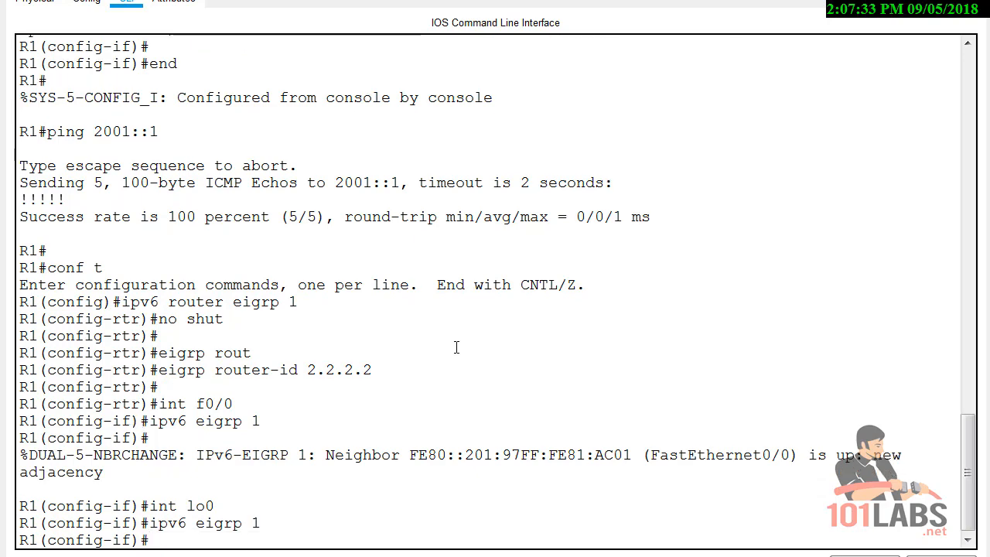
pyautogui.press('Return')
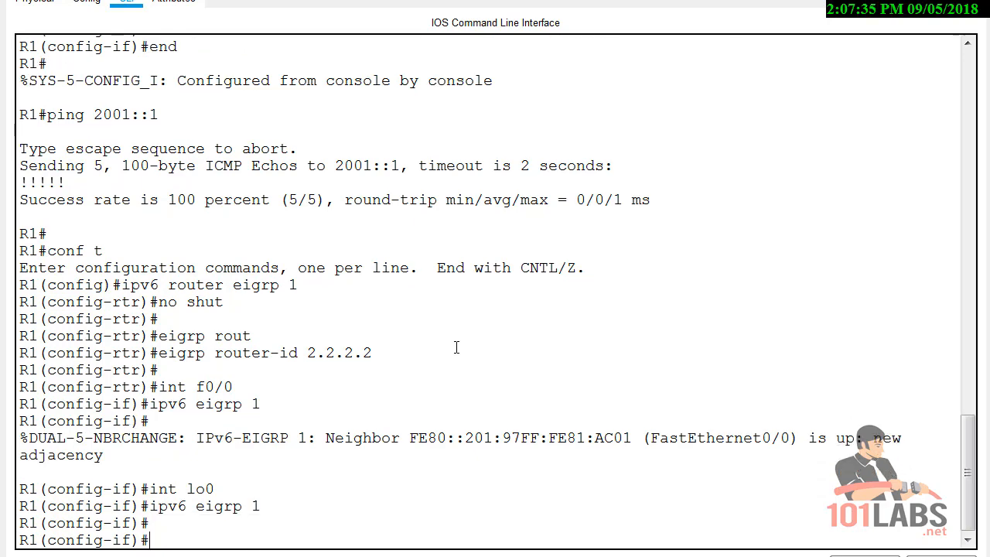
pyautogui.write('end')
pyautogui.press('Return')
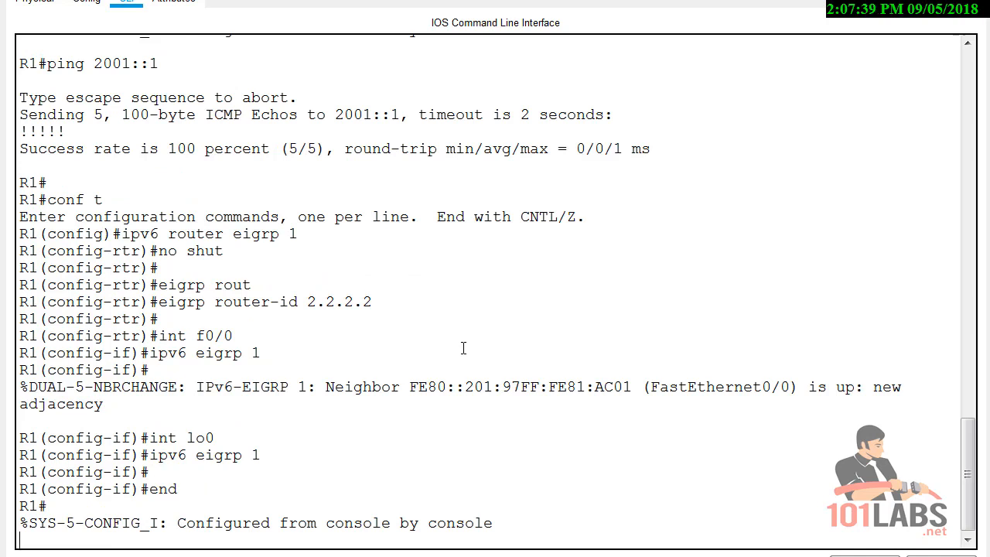
pyautogui.press('Return')
pyautogui.press('Return')
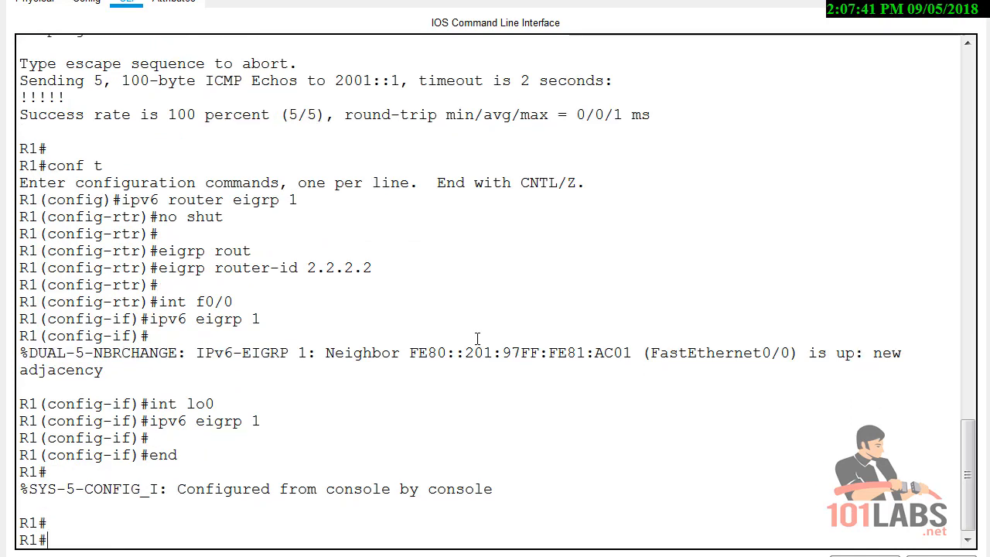
# Step: List the available show ipv6 eigrp options on R1 and display the IPv6 EIGRP topology table
pyautogui.write('show ipv6 eigrp t')
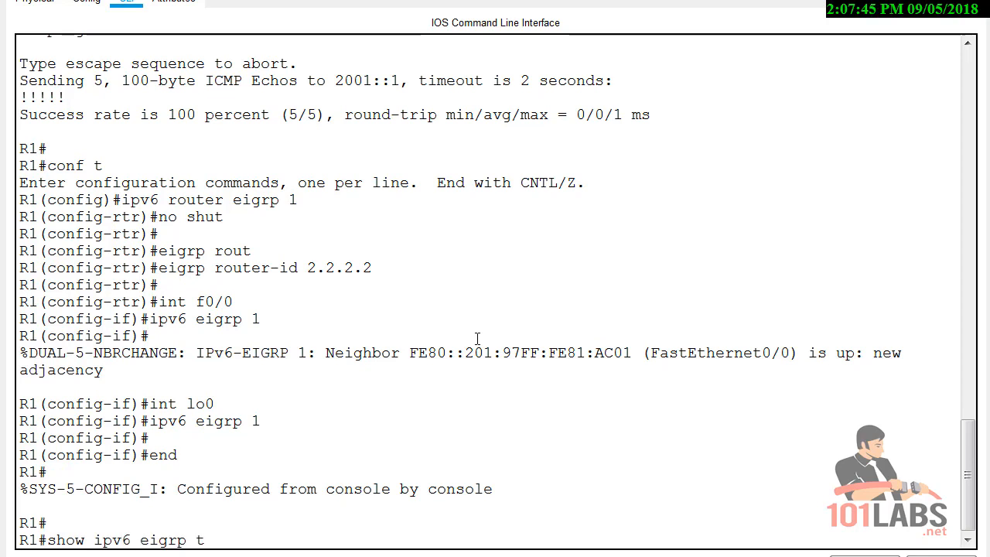
pyautogui.press('BackSpace')
pyautogui.write('?')
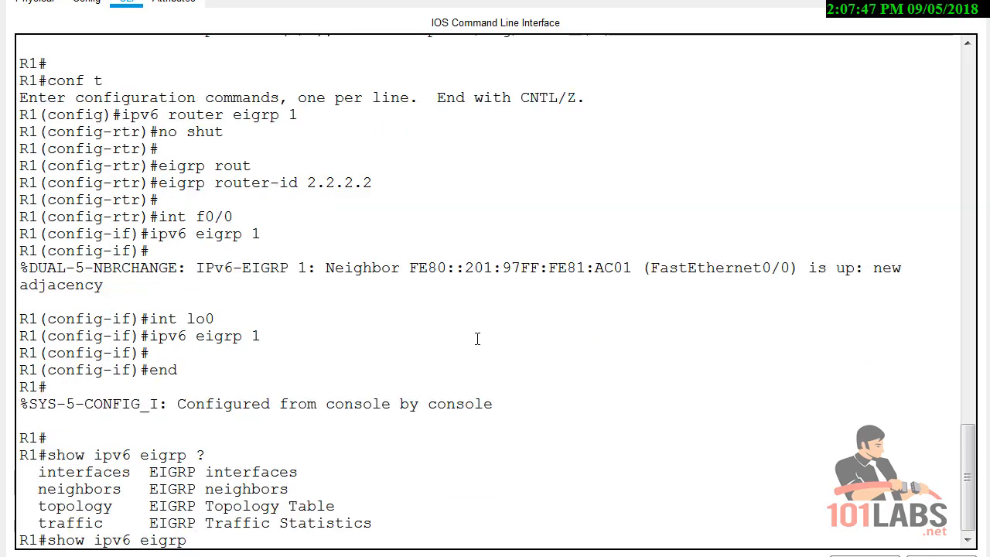
pyautogui.write('top')
pyautogui.press('Tab')
pyautogui.press('Return')
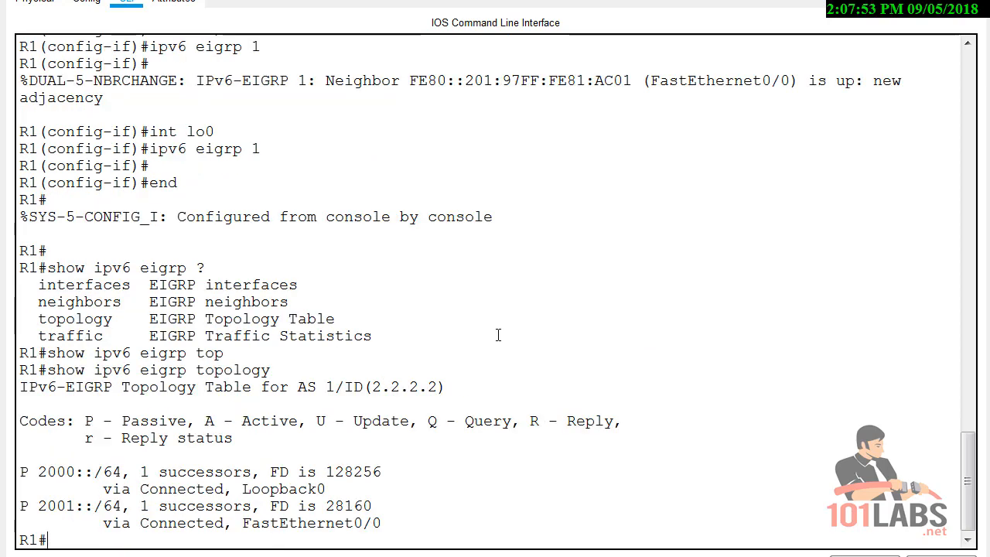
# Step: Display R1's IPv6 EIGRP neighbors and examine the neighbor's link-local address and interface
pyautogui.write('show ipv6 eigrp')
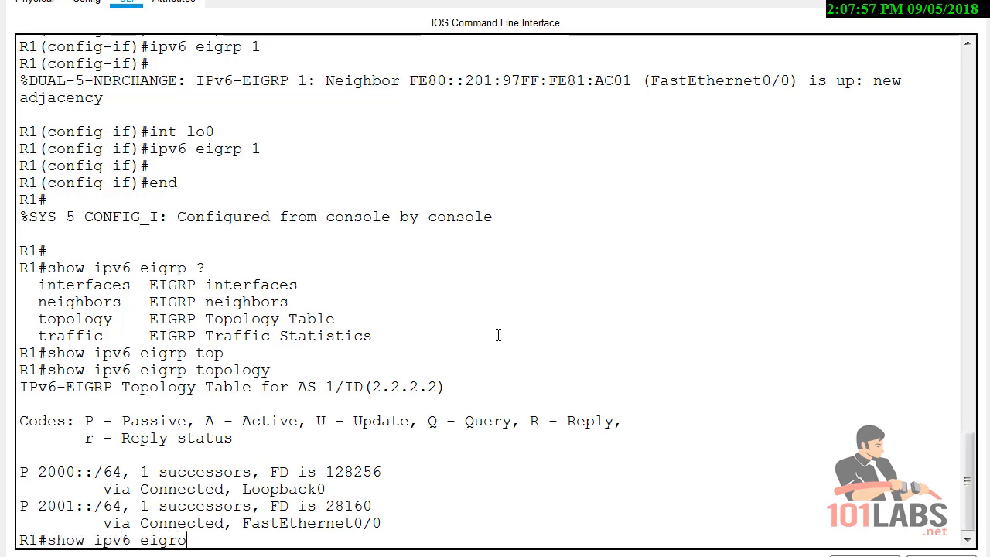
pyautogui.write(' n')
pyautogui.press('Tab')
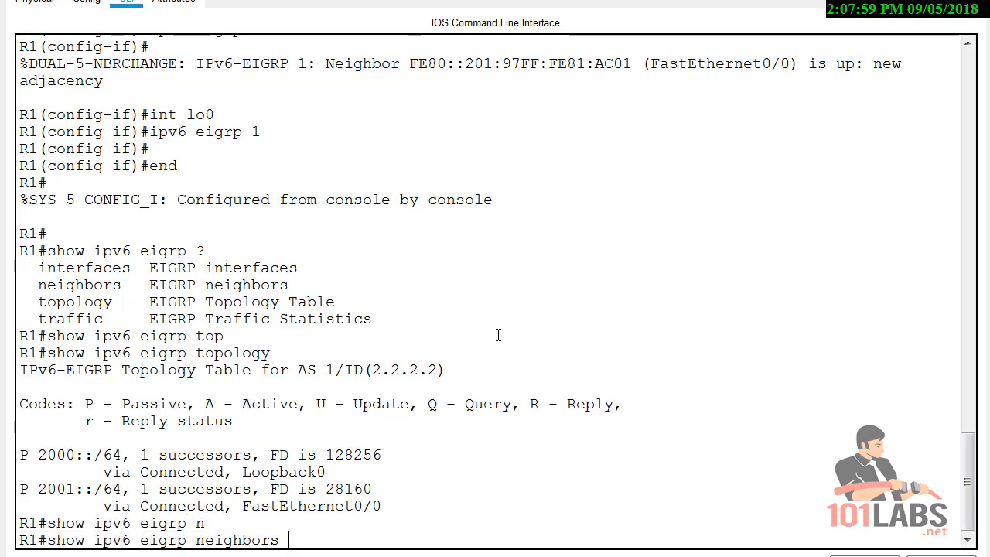
pyautogui.press('Return')
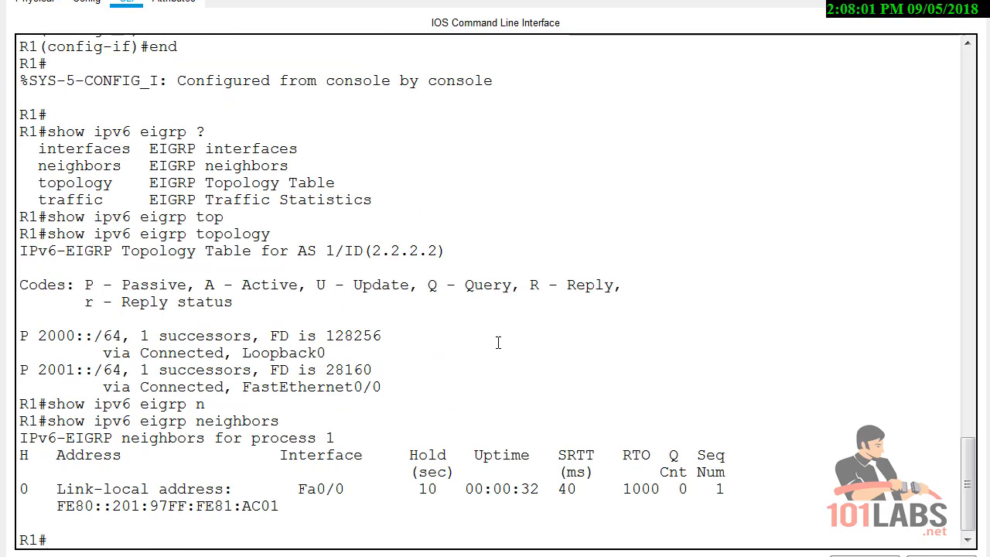
pyautogui.moveTo(318, 489); pyautogui.dragTo(158, 488)
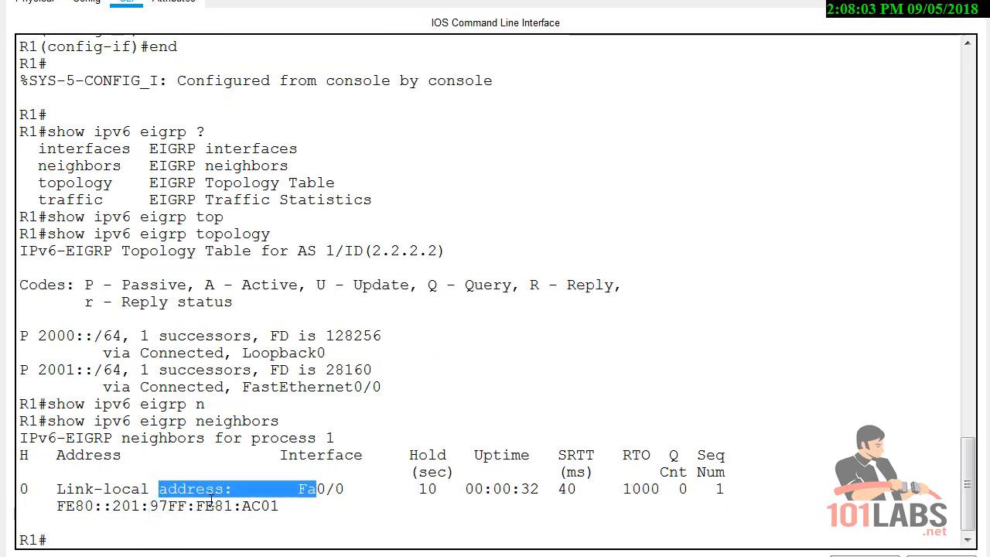
pyautogui.moveTo(288, 505); pyautogui.dragTo(62, 502)
pyautogui.click(159, 489)
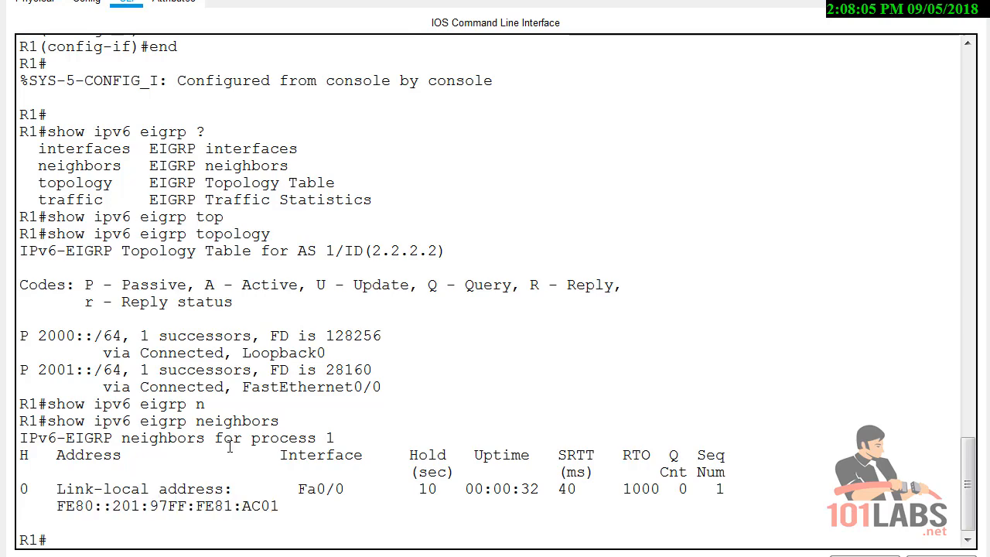
# Step: Display R1's IPv6 routing protocols and examine the EIGRP 1 process details and its participating interfaces
pyautogui.write('show ipv6 prot')
pyautogui.press('Tab')
pyautogui.press('Return')
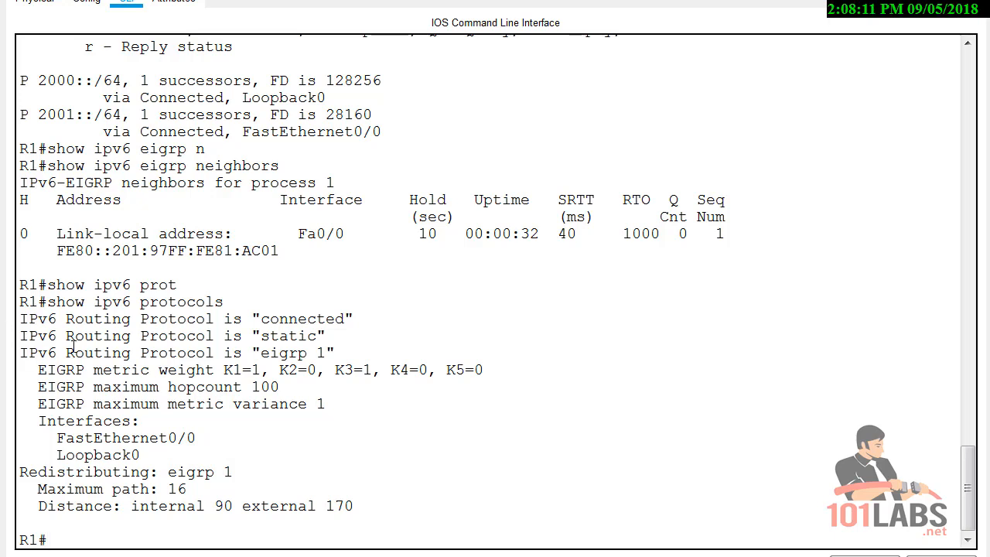
pyautogui.moveTo(28, 357); pyautogui.dragTo(350, 361)
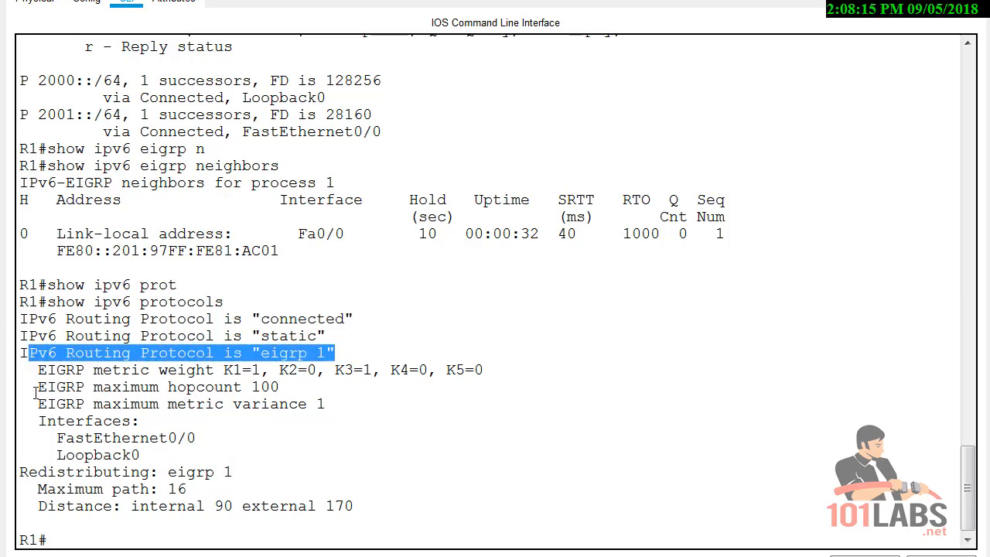
pyautogui.moveTo(38, 392); pyautogui.dragTo(291, 478)
pyautogui.click(291, 478)
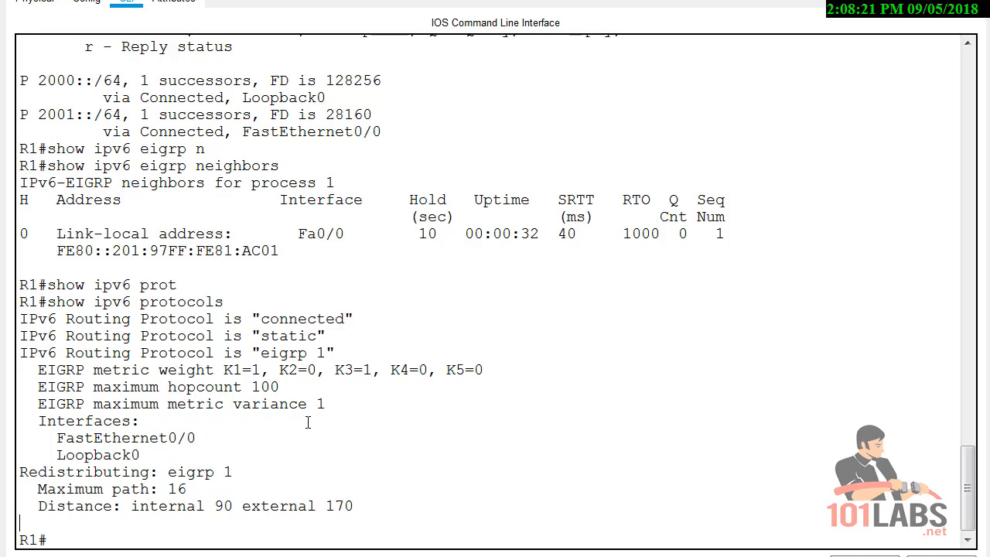
pyautogui.press('Return')
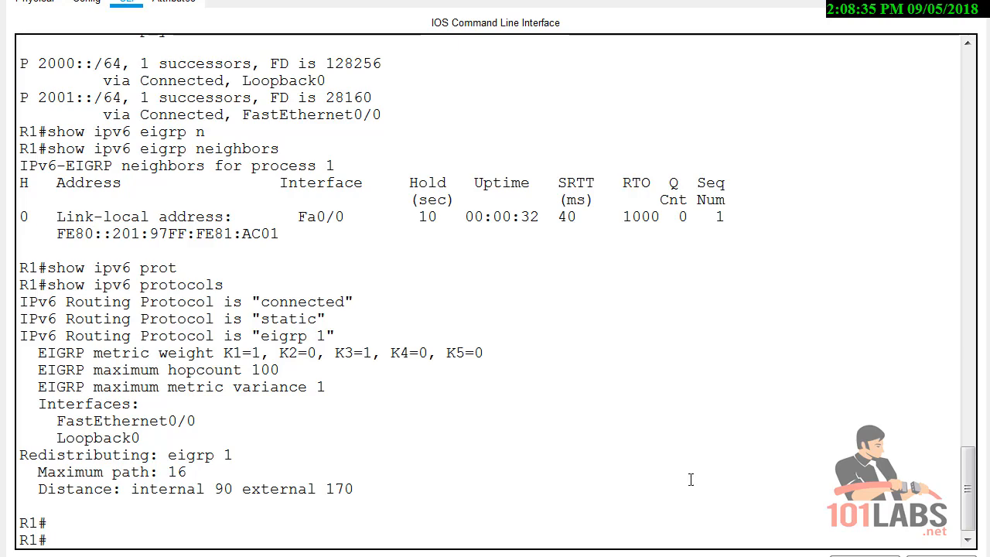
# Step: Display R1's IPv6 routing table with show ipv6 route and check it for EIGRP routes
pyautogui.click(682, 456)
pyautogui.write('show ipv6 route')
pyautogui.press('Return')
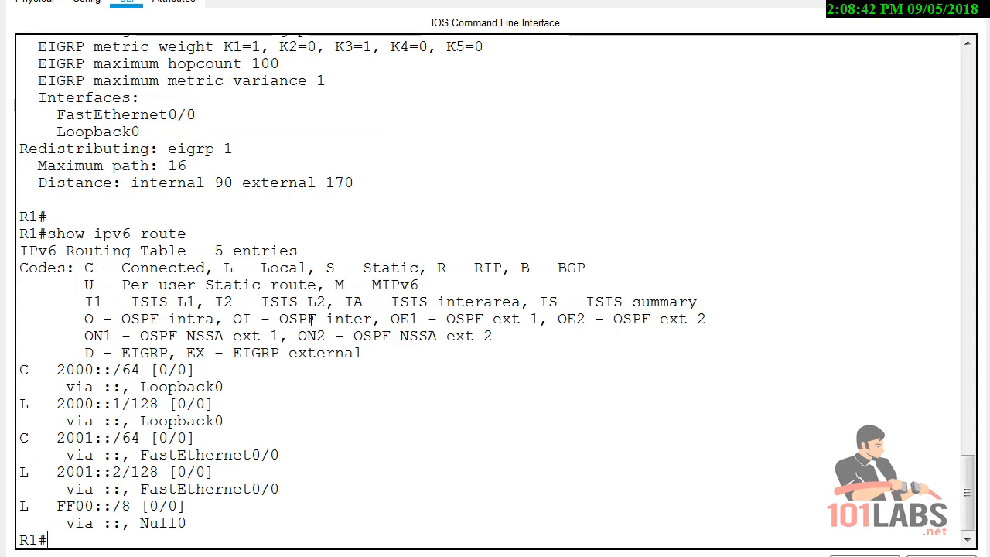
pyautogui.scroll(-1, 336, 330)
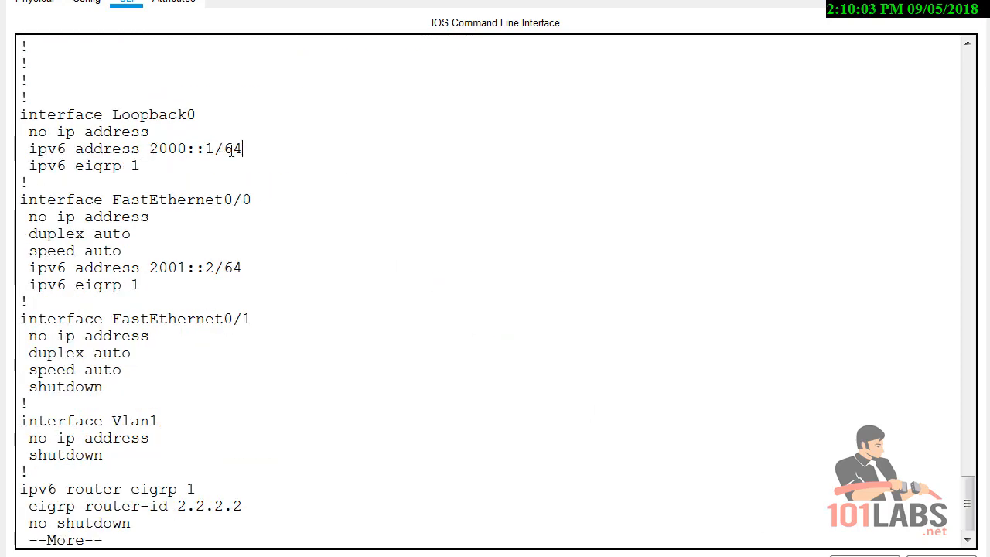
# Step: Copy the Loopback0 line "ipv6 address 2000::1/64" from R1's configuration listing and page to the end of the listing
pyautogui.moveTo(241, 148); pyautogui.dragTo(33, 147)
pyautogui.click(60, 148)
pyautogui.moveTo(243, 148); pyautogui.dragTo(29, 148)
pyautogui.hotkey('ctrl', 'c')
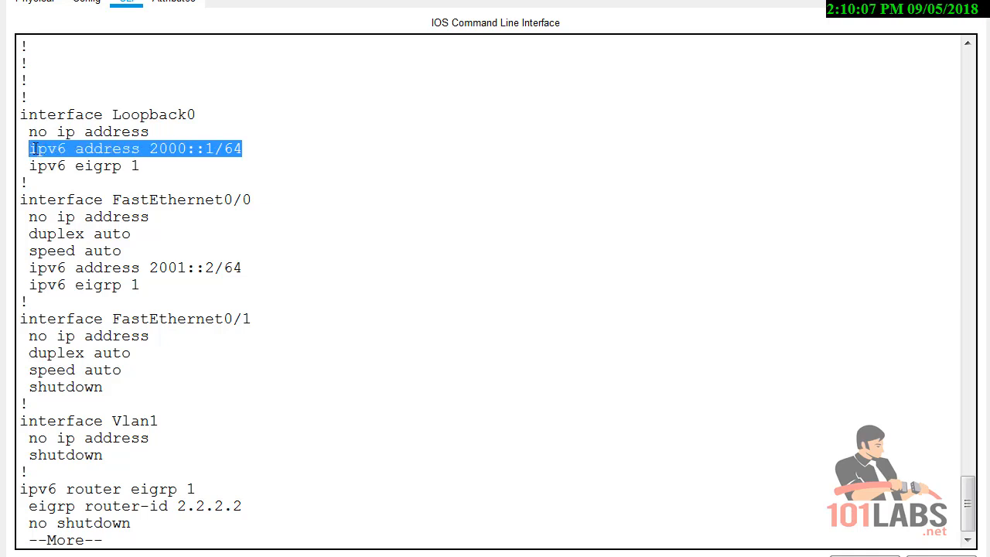
pyautogui.rightClick(60, 148)
pyautogui.click(78, 160)
pyautogui.press('space')
pyautogui.press('space')
# Step: Remove the IPv6 address 2000::1/64 from R1's lo0 interface in configuration mode, reusing the copied address line
pyautogui.write('co')
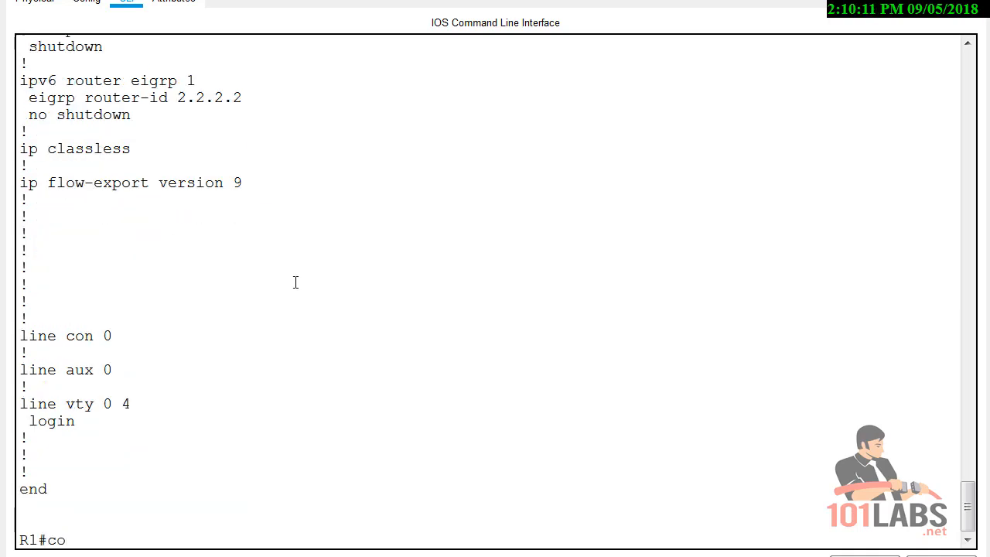
pyautogui.write('nf t')
pyautogui.press('Return')
pyautogui.write('int lo0')
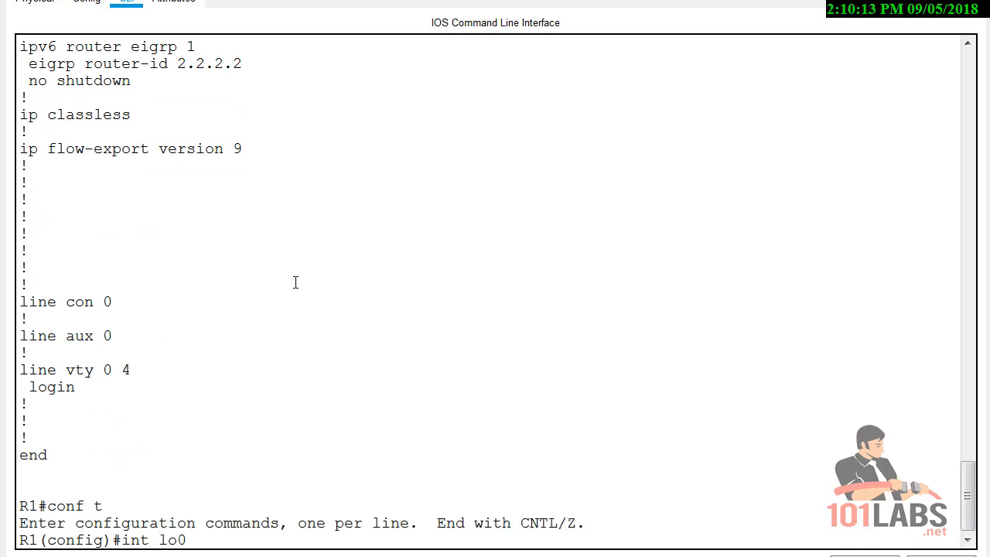
pyautogui.press('Return')
pyautogui.write('no')
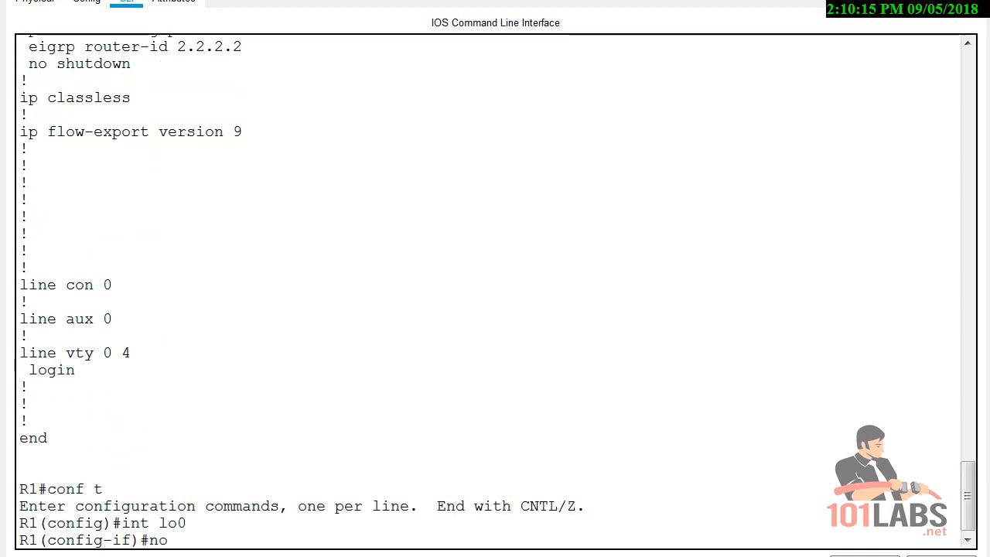
pyautogui.rightClick(203, 540)
pyautogui.click(241, 556)
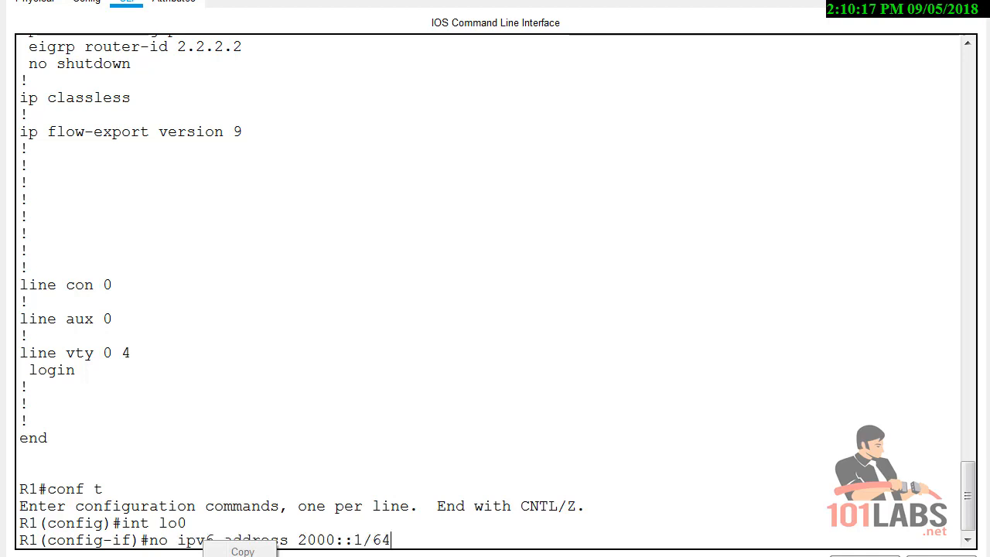
pyautogui.press('Return')
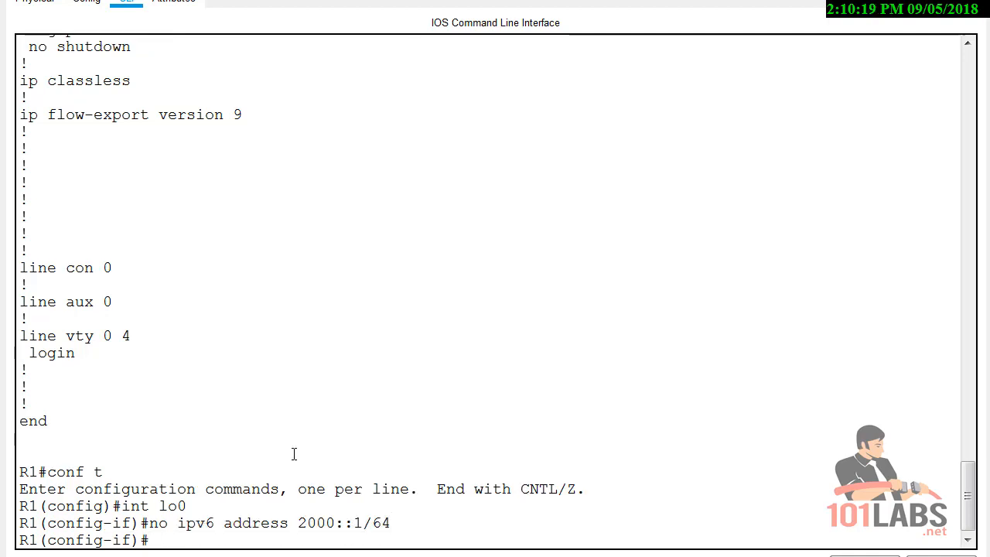
# Step: Assign the IPv6 address 2002::1/64 to R1's lo0 interface and leave configuration mode
pyautogui.write('ipv6 addre')
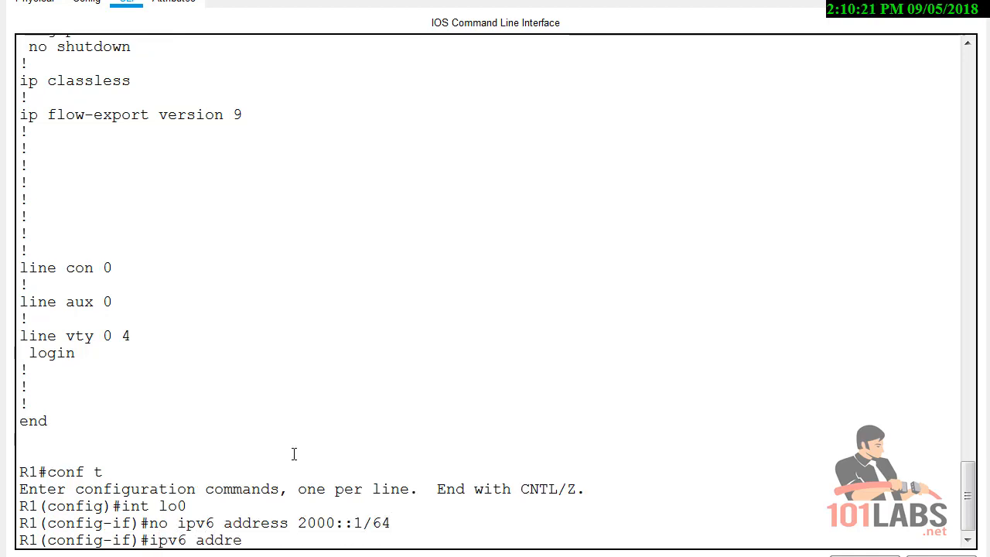
pyautogui.write('ss 2002::1/64')
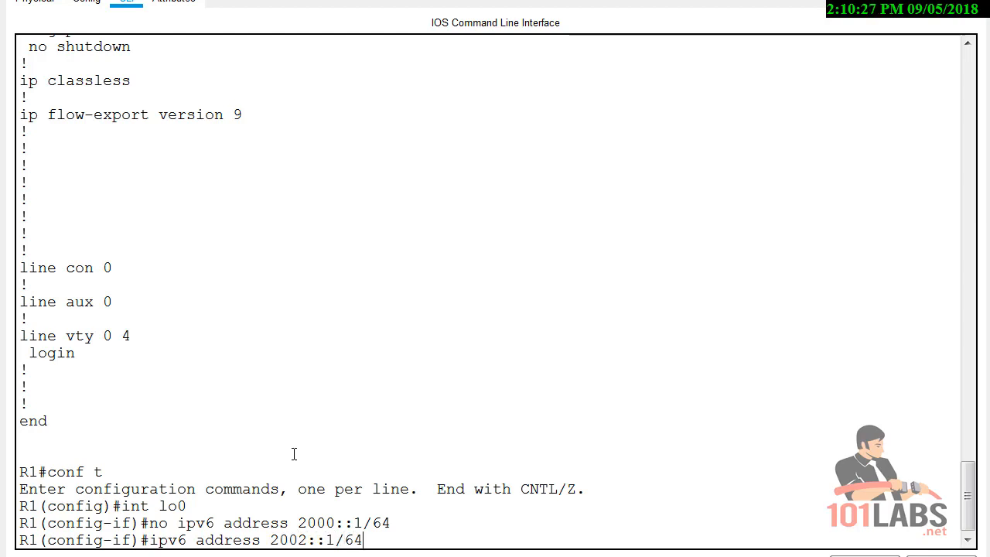
pyautogui.press('Return')
pyautogui.press('Return')
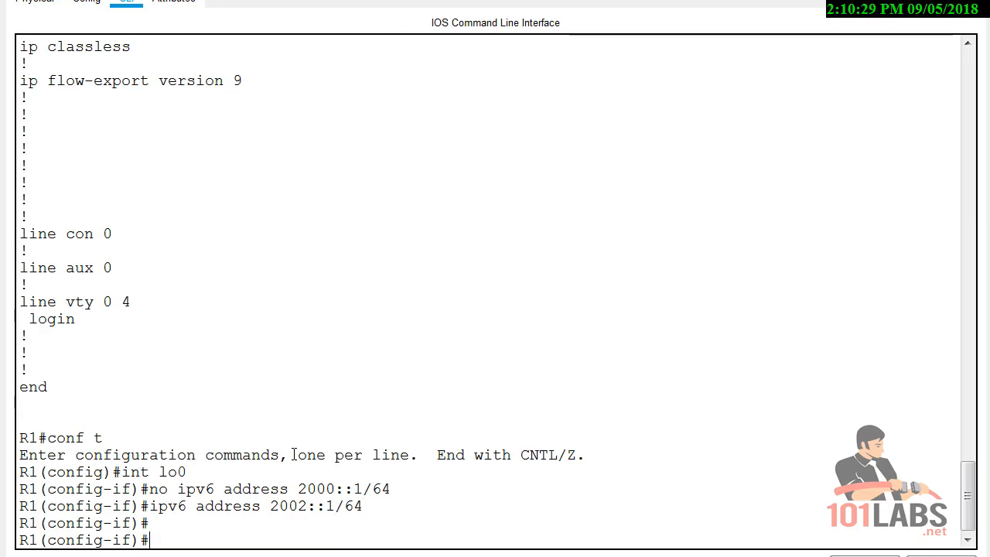
pyautogui.write('end')
pyautogui.press('Return')
pyautogui.press('Return')
pyautogui.press('Return')
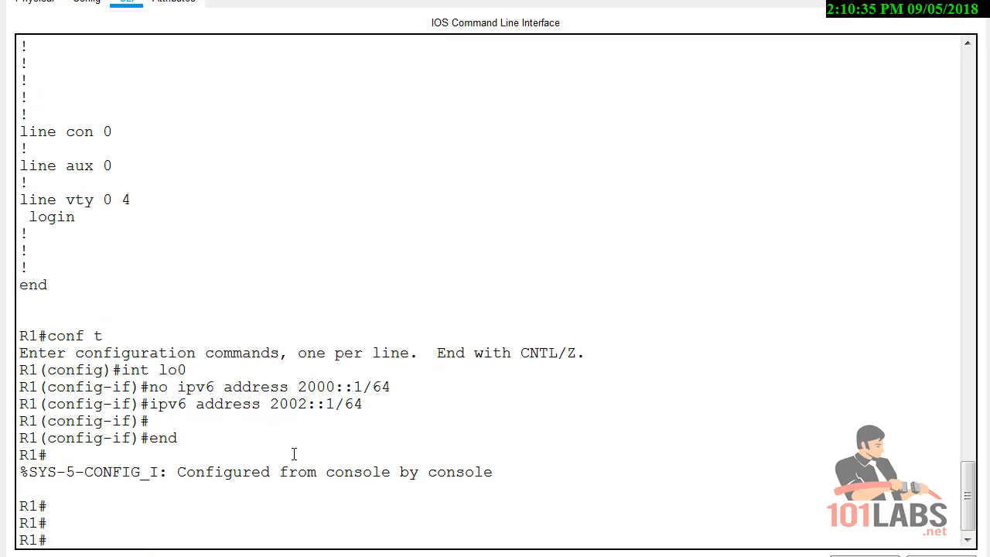
# Step: Review the interface addresses in R0's configuration listing and display R0's IPv6 routing table with show ipv6 route
pyautogui.scroll(10, 428, 414)
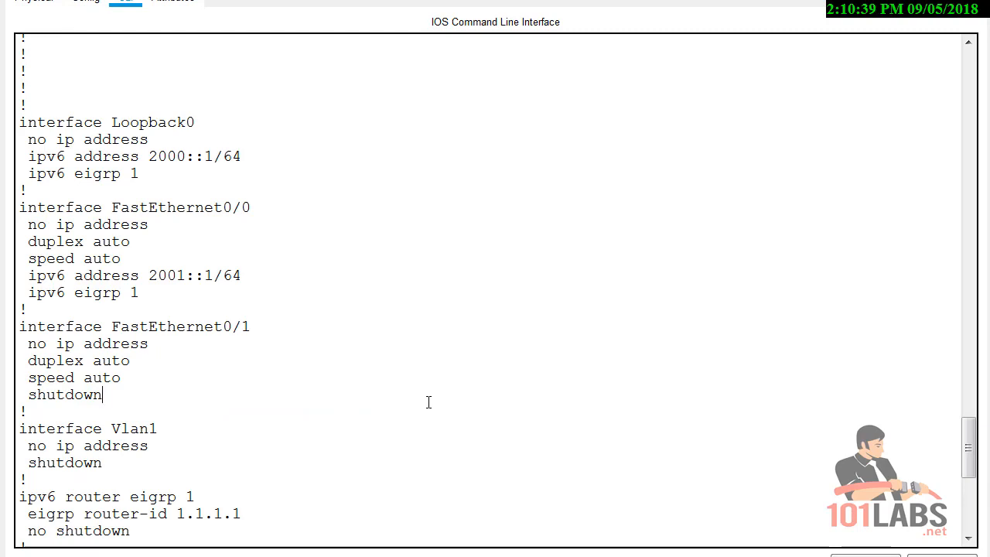
pyautogui.scroll(-8, 428, 402)
pyautogui.write('show ipv')
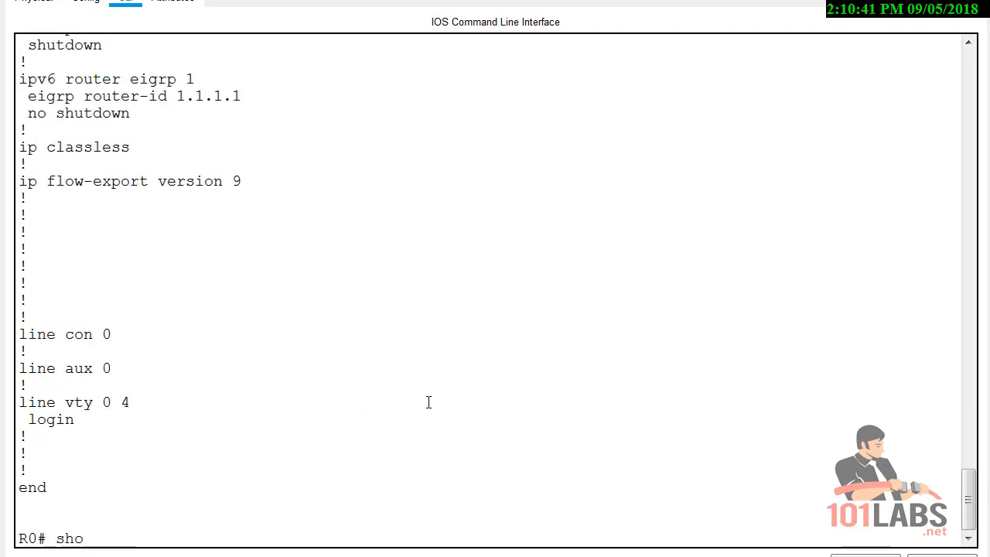
pyautogui.write('6 route')
pyautogui.press('Return')
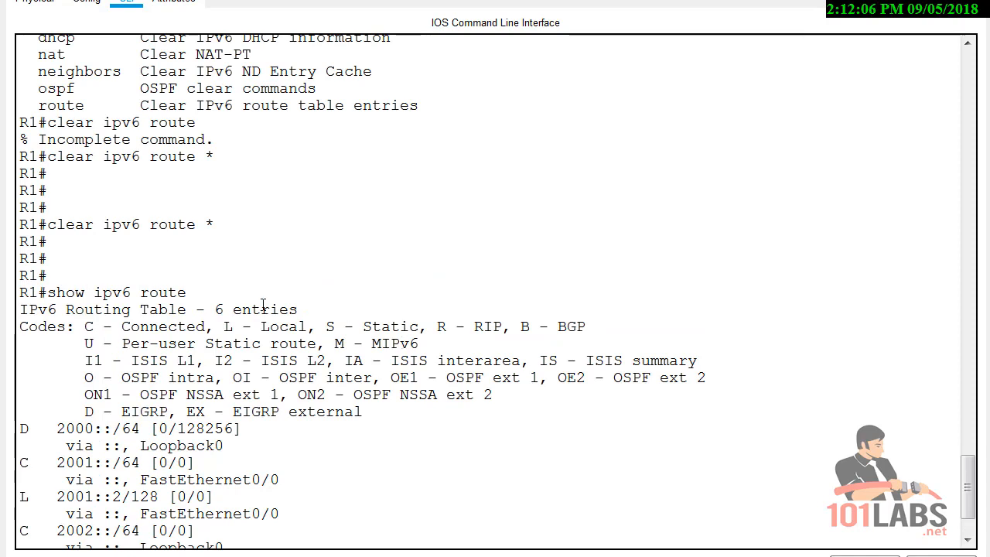
# Step: Examine R1's clear ipv6 route * command and its show ipv6 route output, highlighting the EIGRP entry for 2000::/64
pyautogui.moveTo(193, 232); pyautogui.dragTo(236, 232)
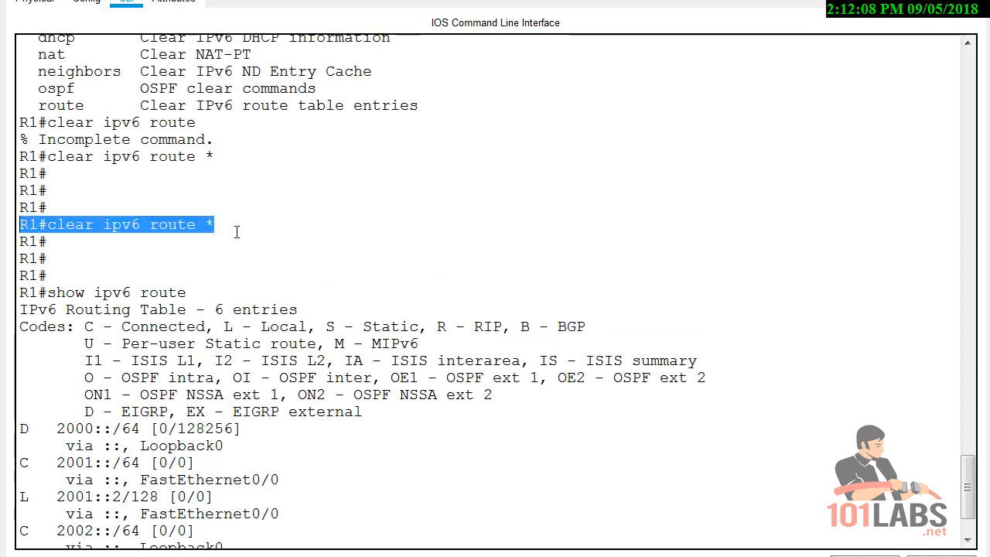
pyautogui.scroll(-2, 334, 238)
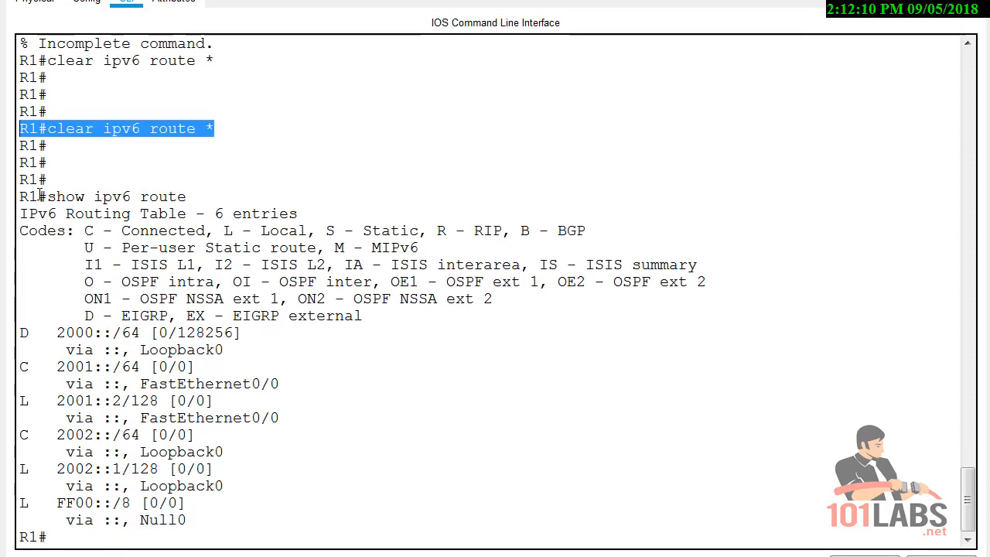
pyautogui.moveTo(39, 196); pyautogui.dragTo(199, 196)
pyautogui.click(199, 196)
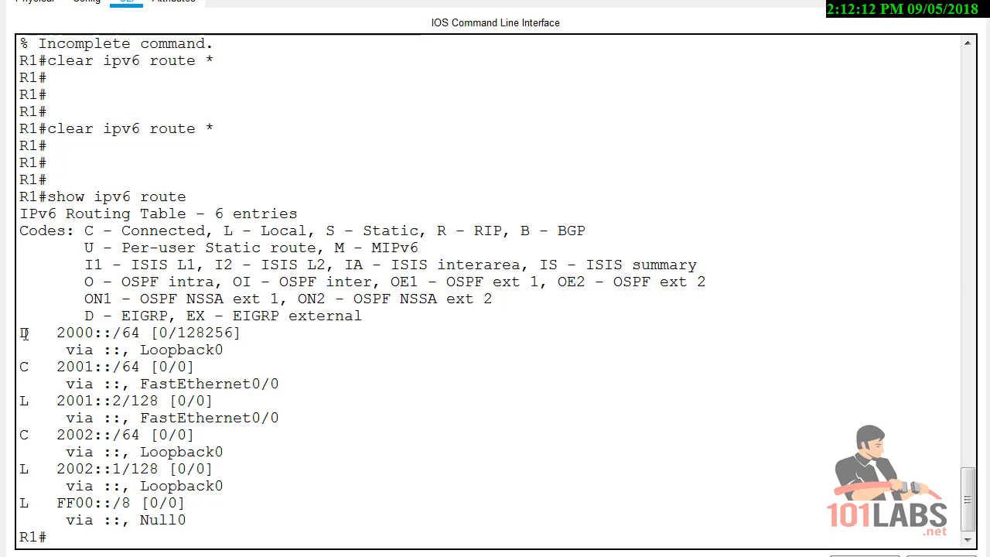
pyautogui.moveTo(22, 332); pyautogui.dragTo(236, 348)
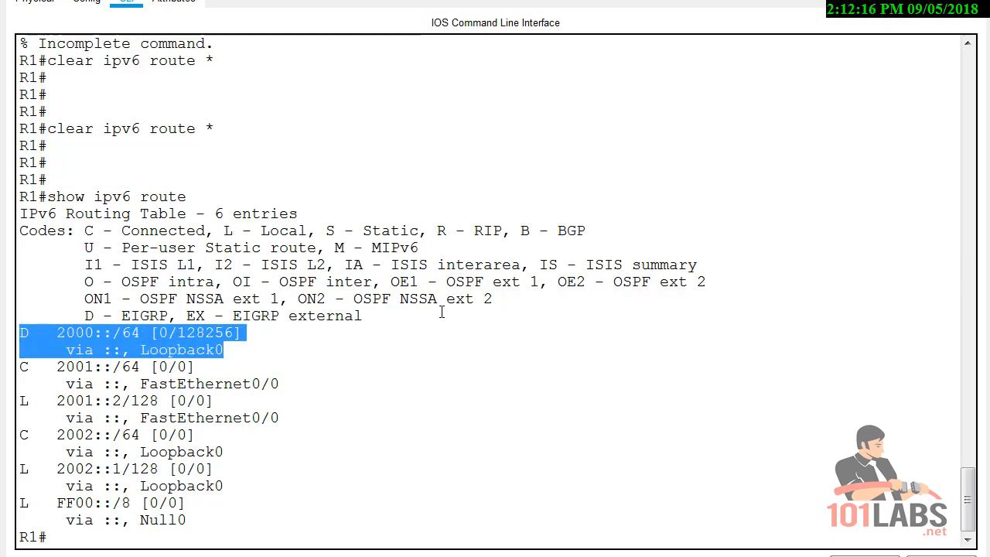
pyautogui.press('Return')
pyautogui.press('Return')
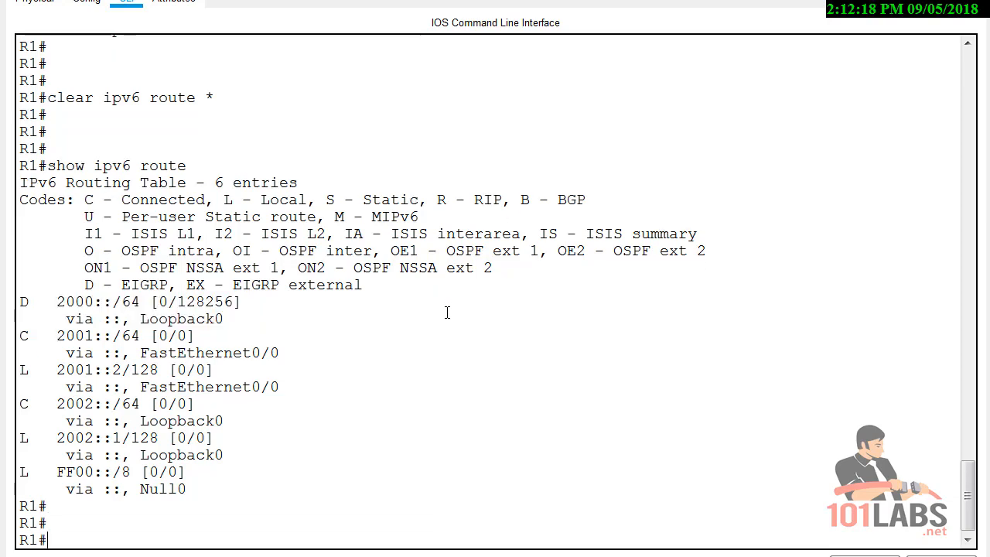